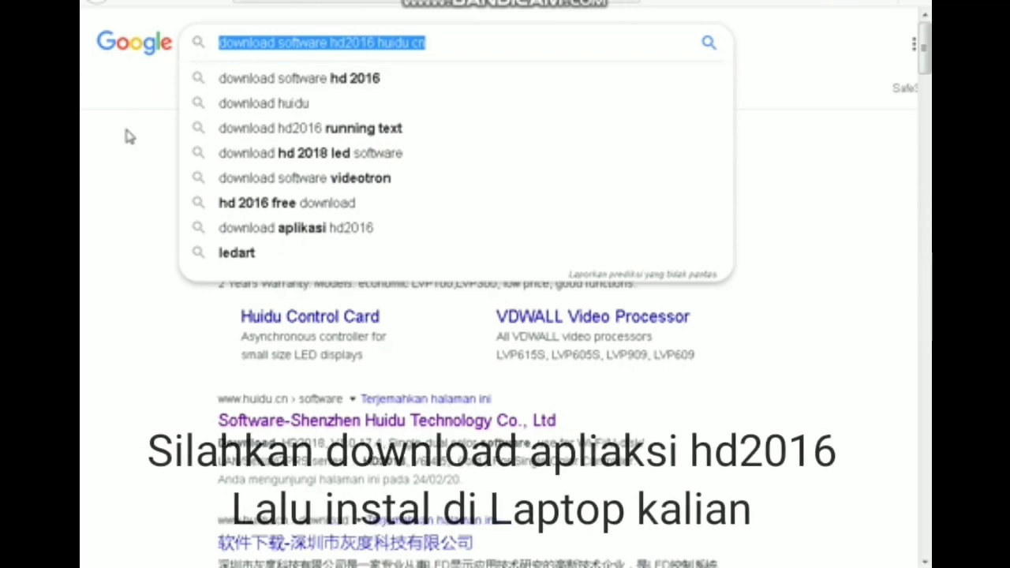
- Open the 'Software-Shenzhen Huidu Technology Co., Ltd' result from the HD2016 software search
click(131, 226)
scroll(316, 379, down, 2)
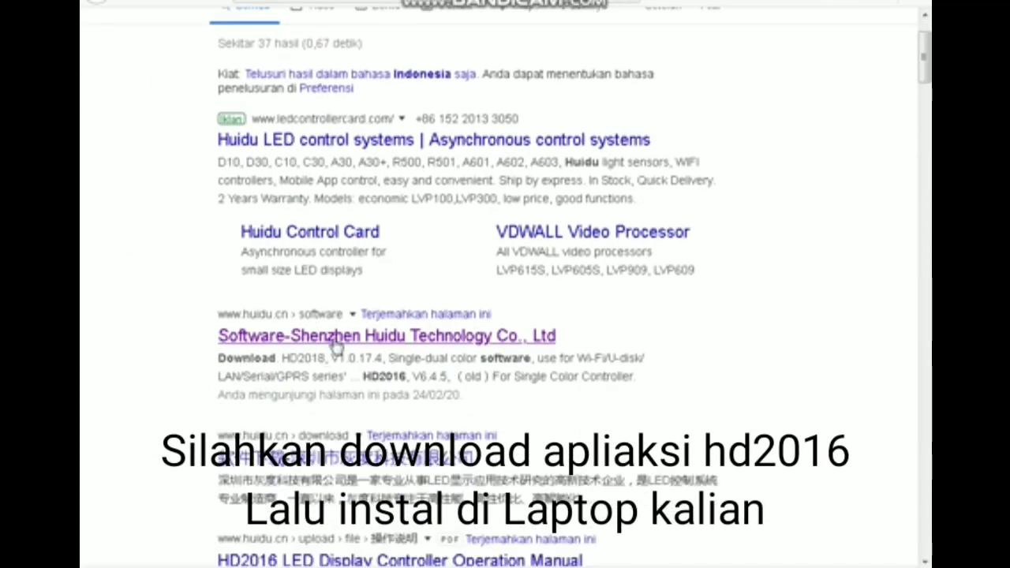
click(334, 338)
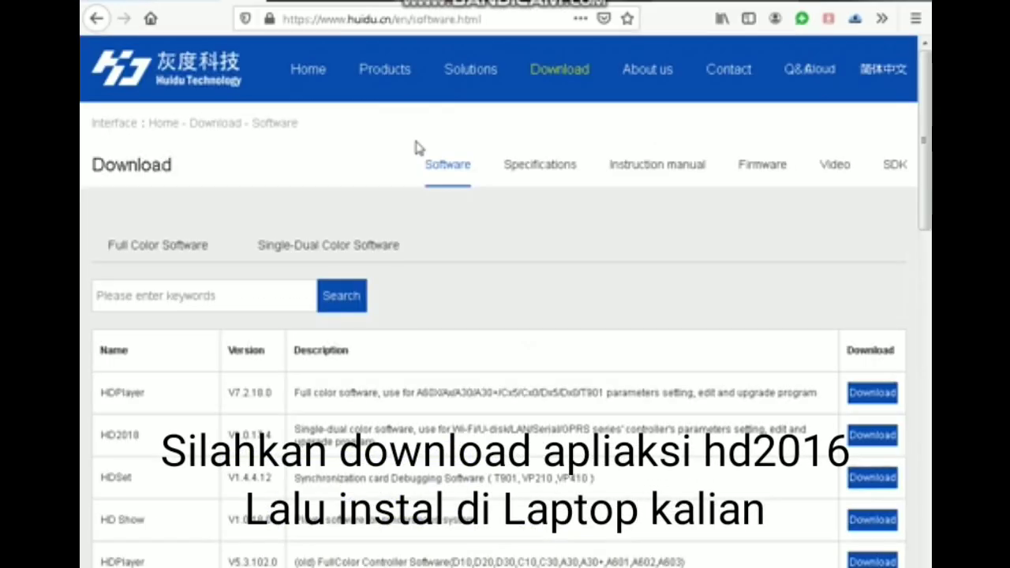
- Scroll the software table and highlight the HD2016 and HD2018 entries
scroll(424, 232, down, 6)
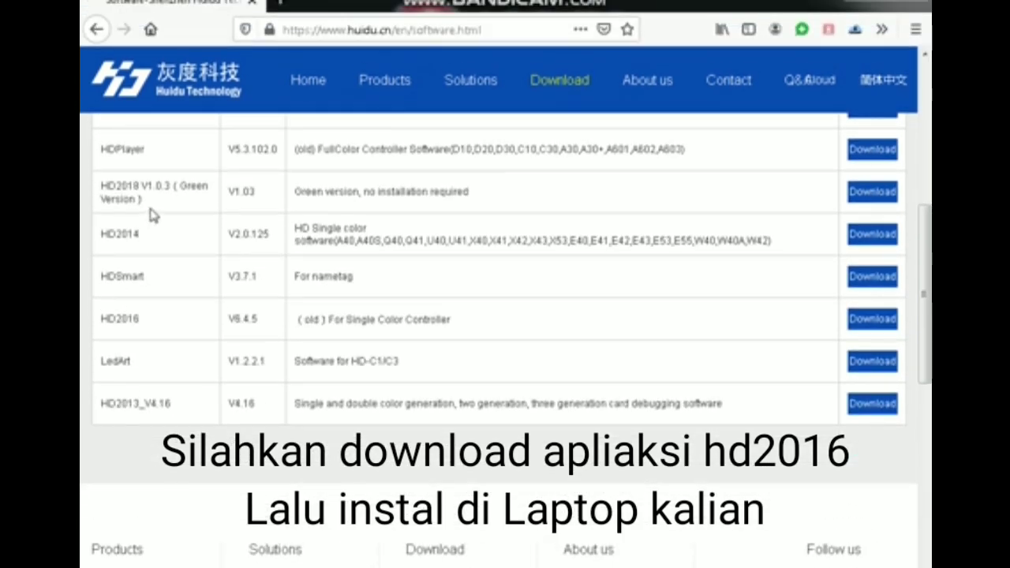
scroll(153, 215, up, 4)
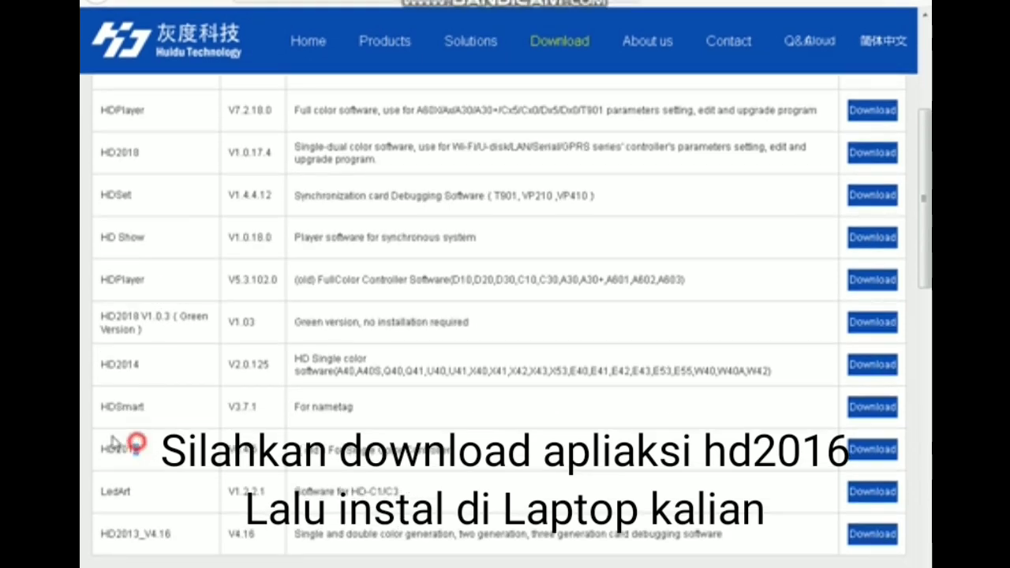
drag(138, 448, 110, 448)
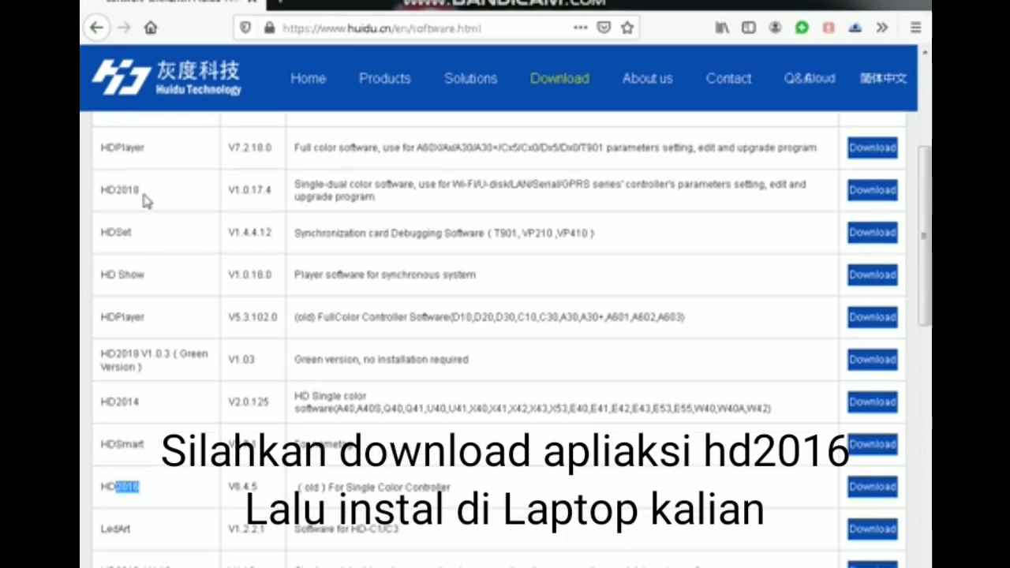
drag(140, 152, 107, 153)
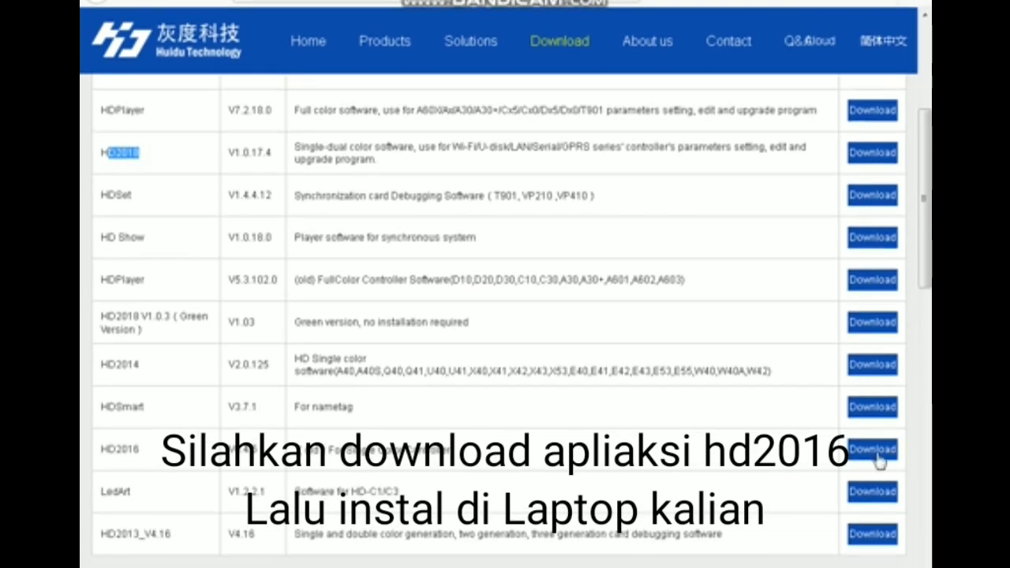
- Download the HD2016 V6.4.5 installer through IDM and dismiss the IDM notice
click(873, 449)
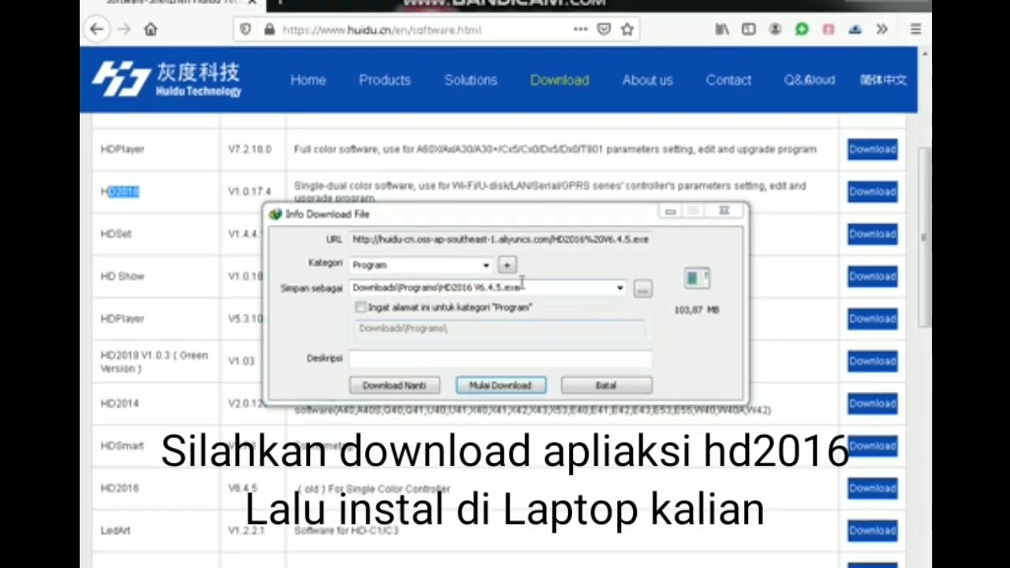
click(438, 248)
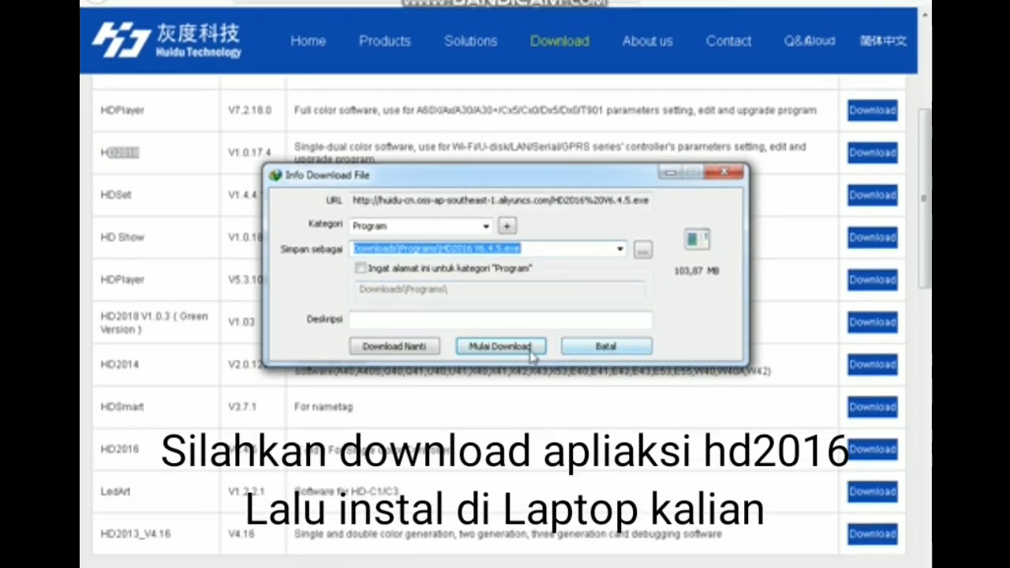
click(635, 347)
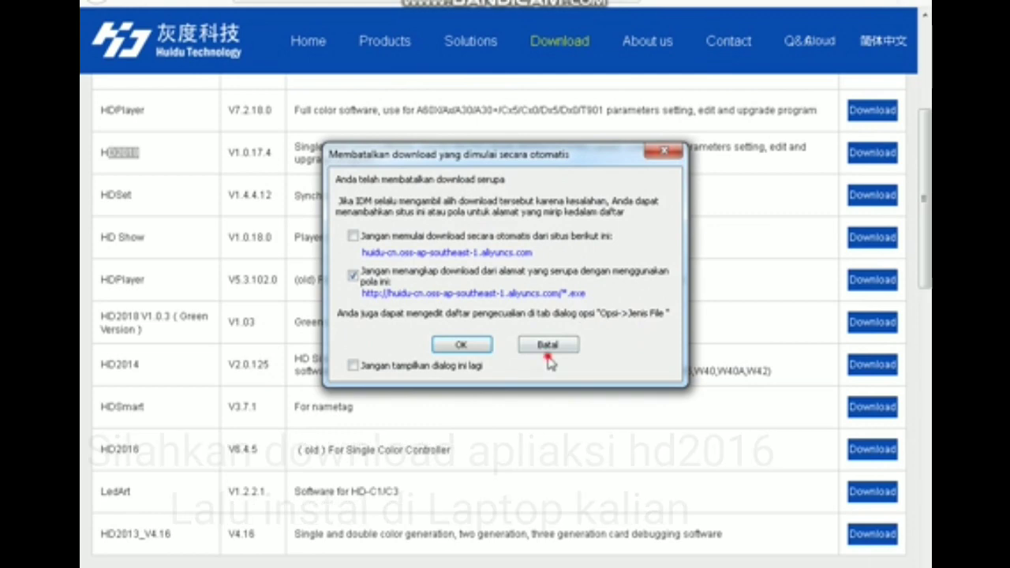
click(547, 373)
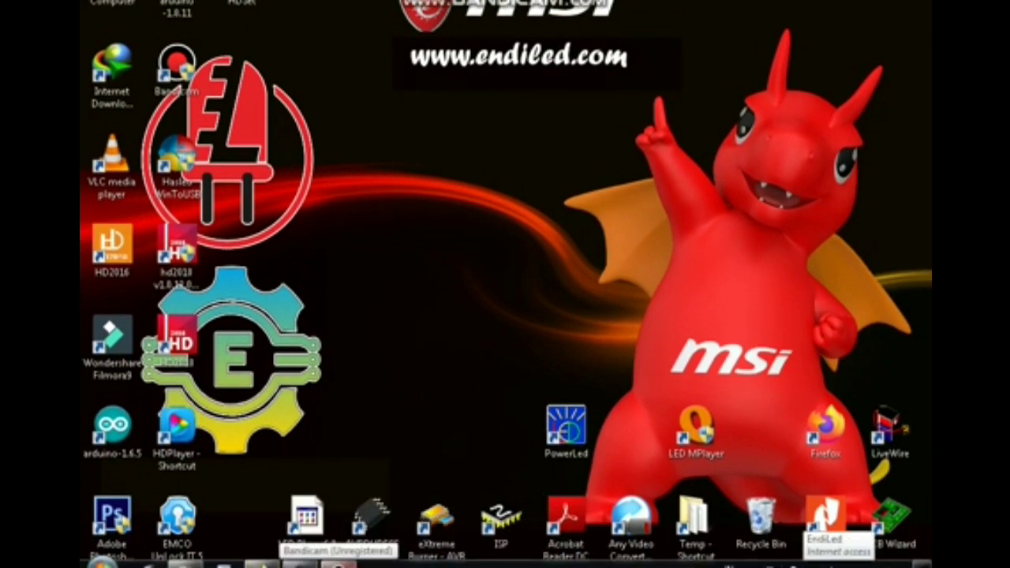
click(821, 564)
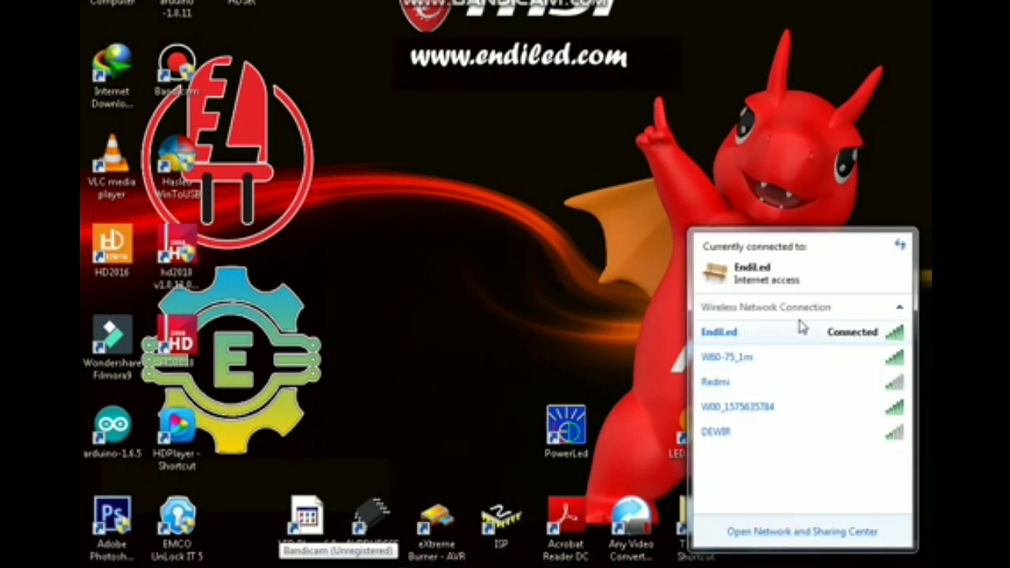
click(760, 408)
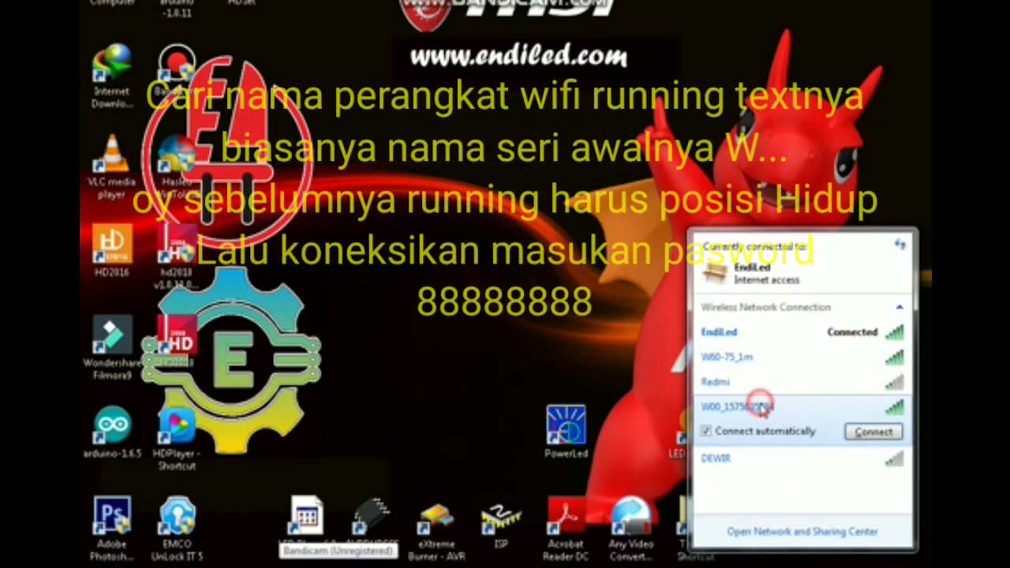
click(871, 433)
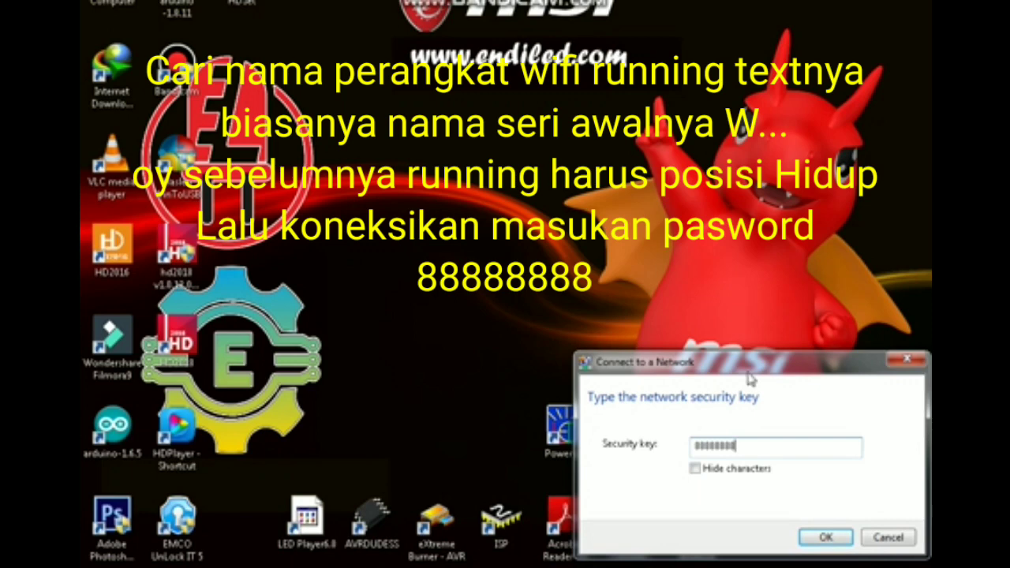
key(Return)
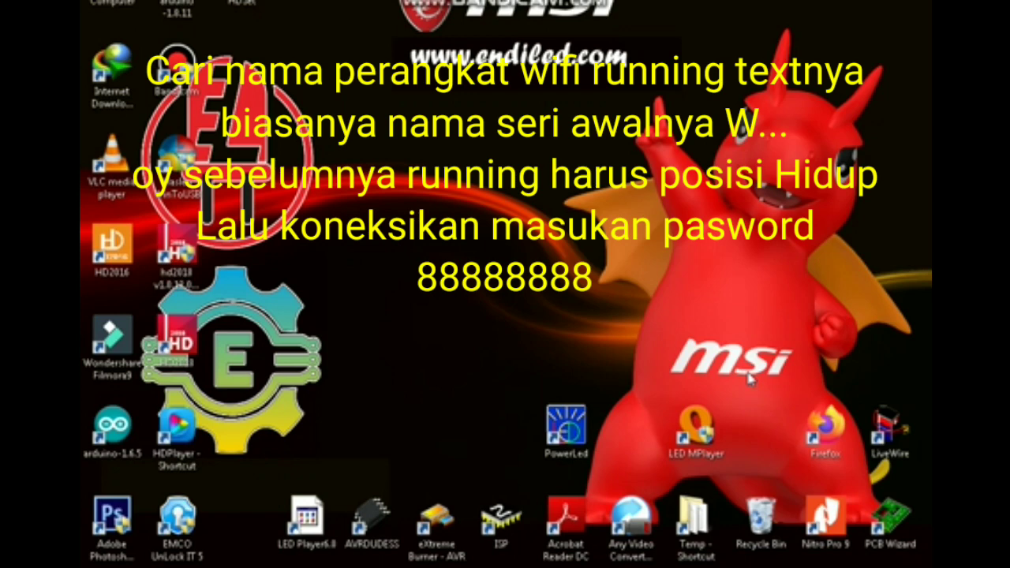
click(892, 562)
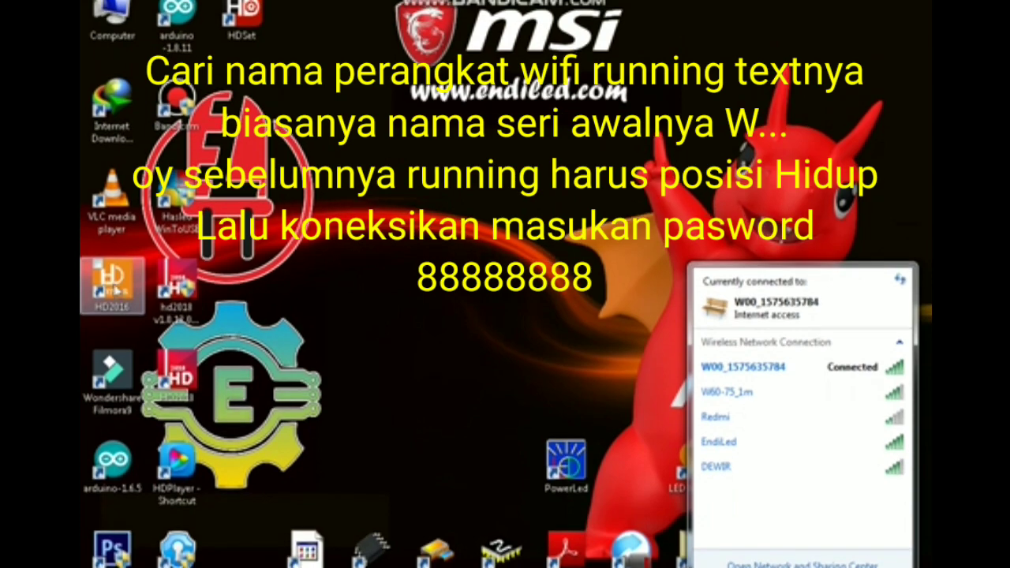
double_click(113, 288)
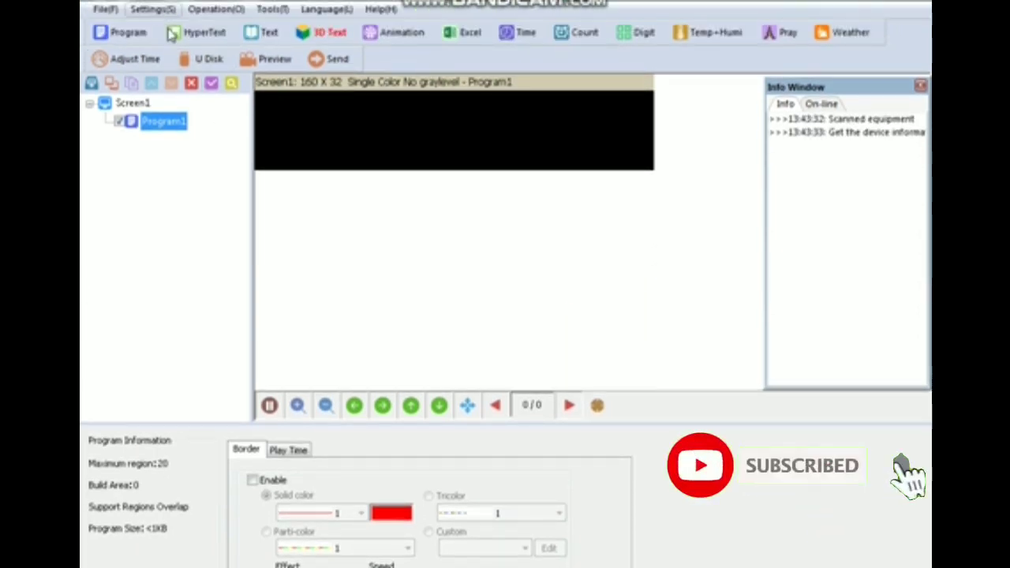
- Open Settings > Screen Settings and enter the settings password
click(148, 11)
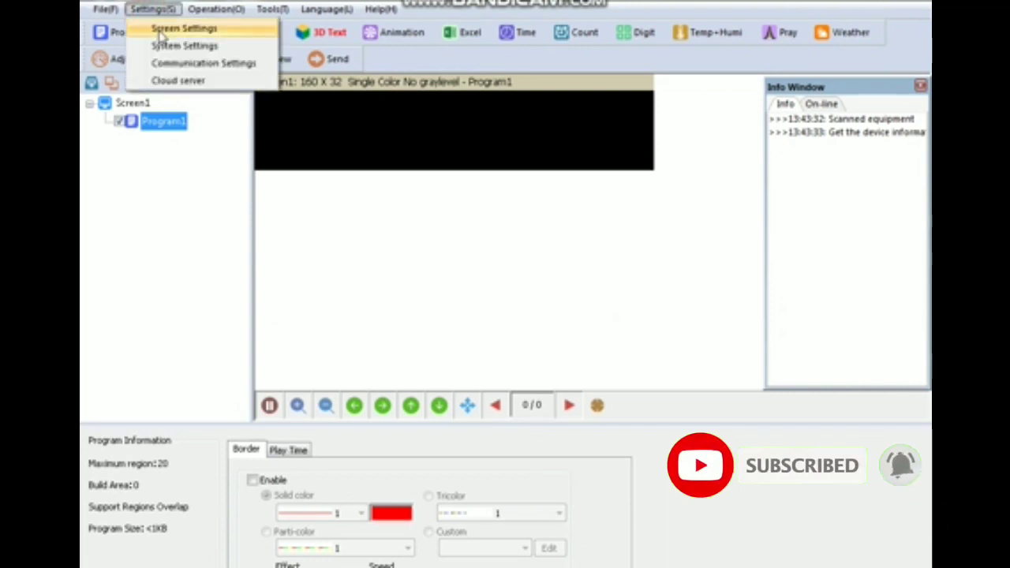
click(161, 29)
text(8)
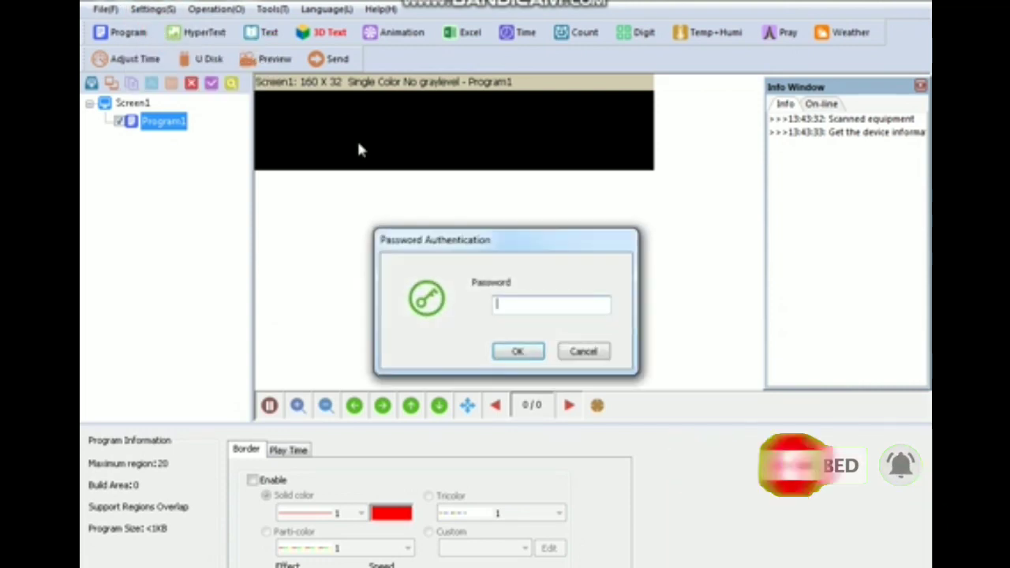
text(8)
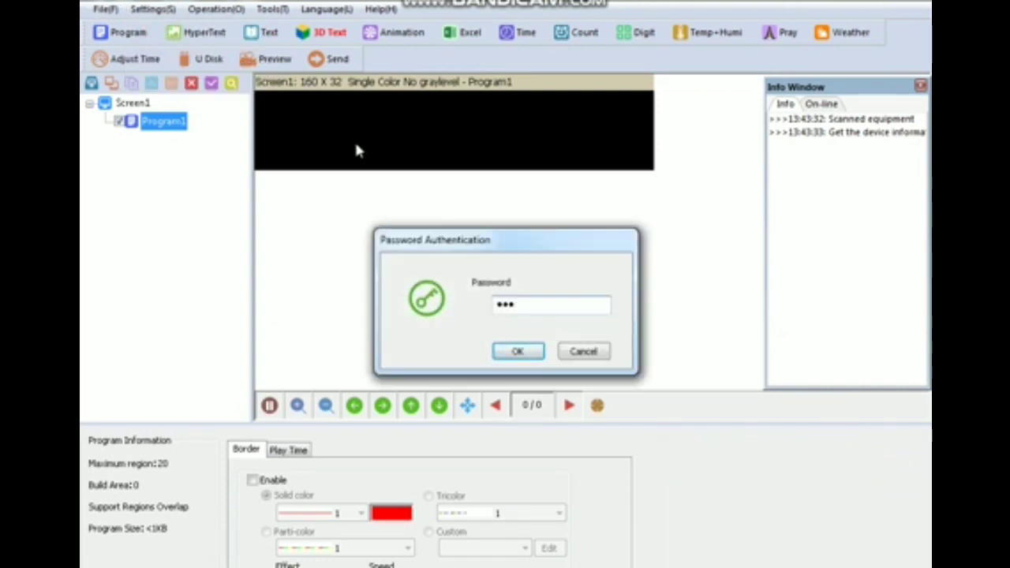
text(8)
key(Return)
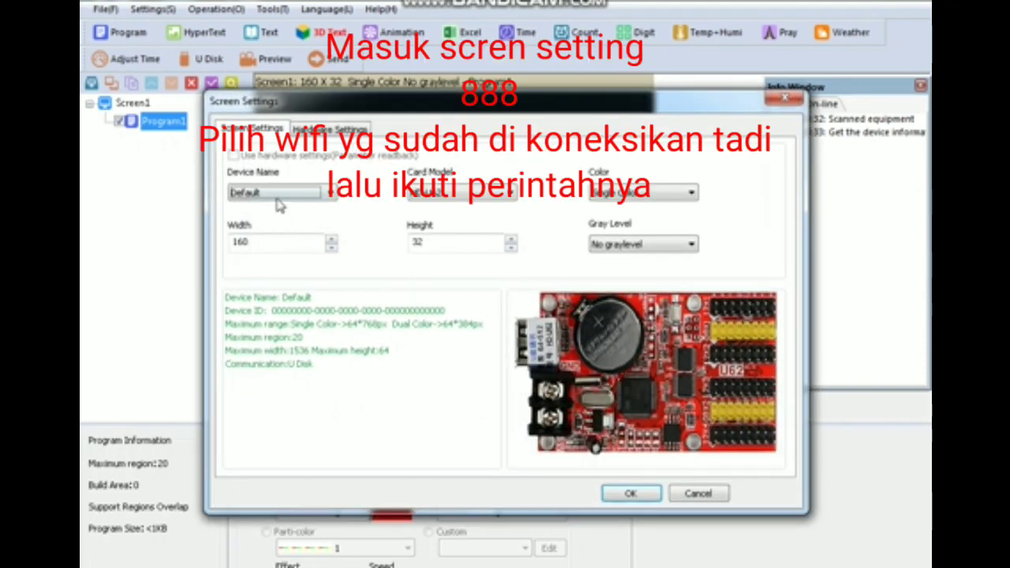
click(276, 196)
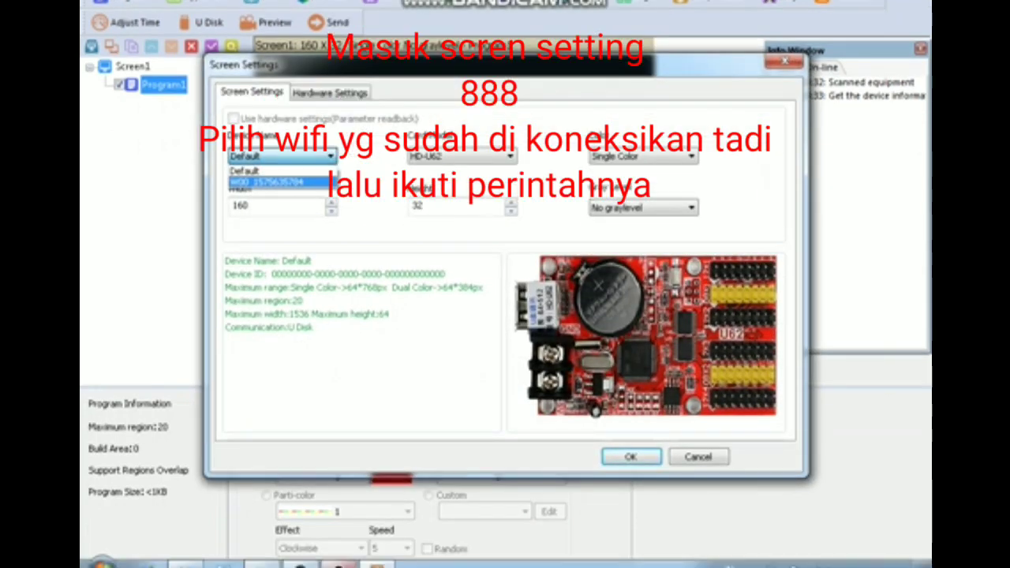
click(868, 565)
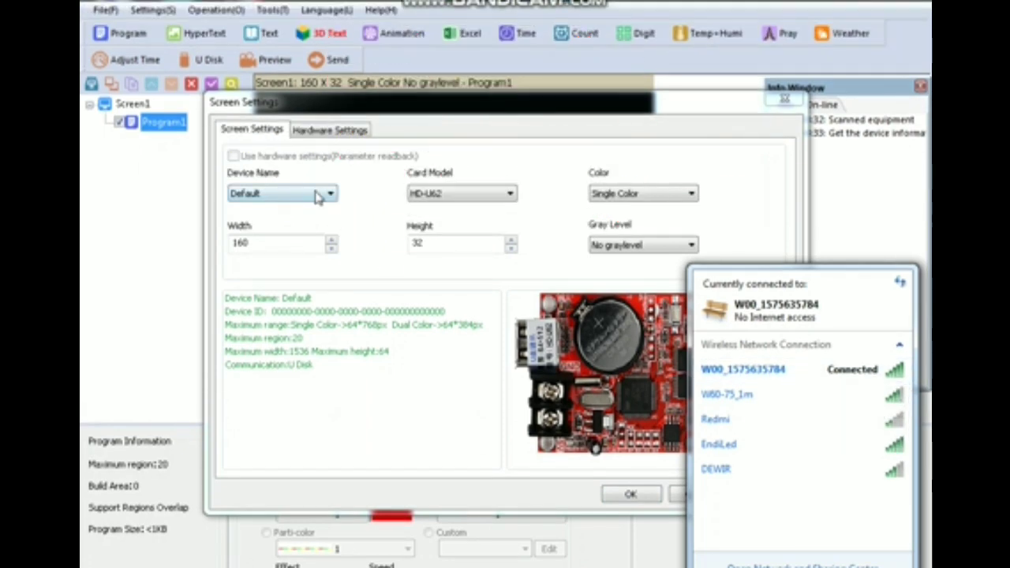
click(315, 158)
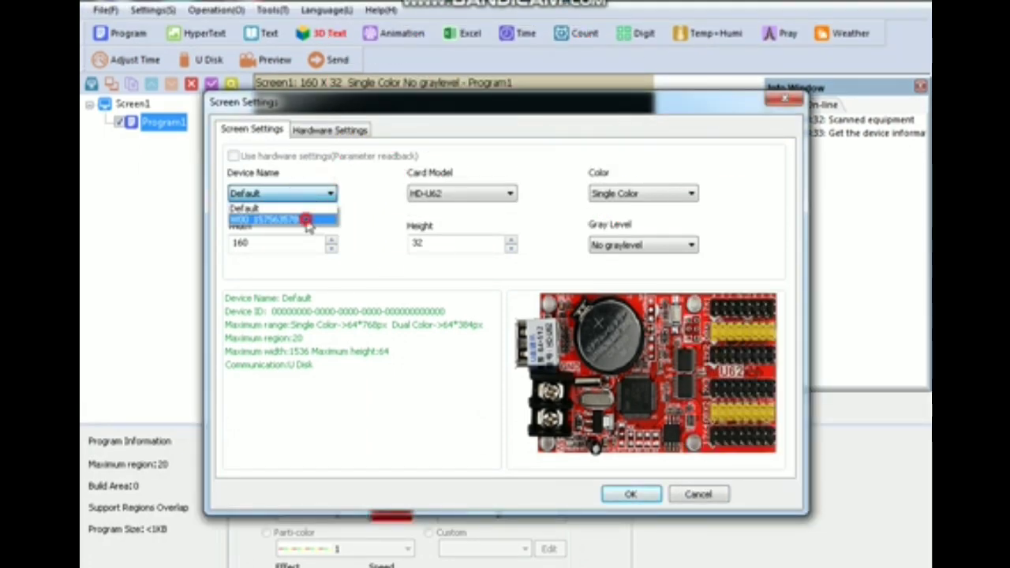
click(306, 219)
click(320, 133)
click(463, 164)
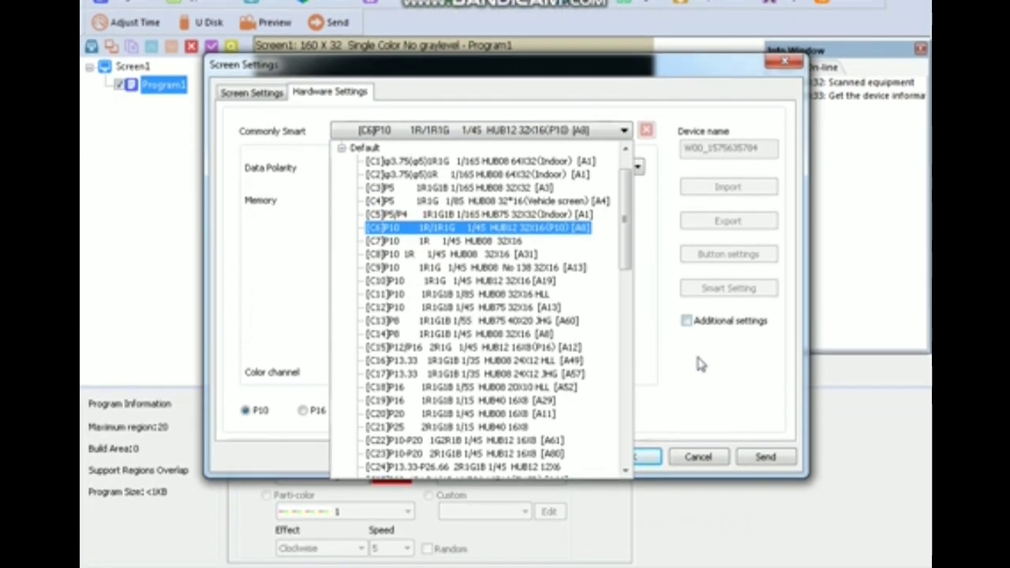
- Choose the [C6] P10 32X16 HUB12 preset, send it to the sign, and confirm with OK
click(699, 363)
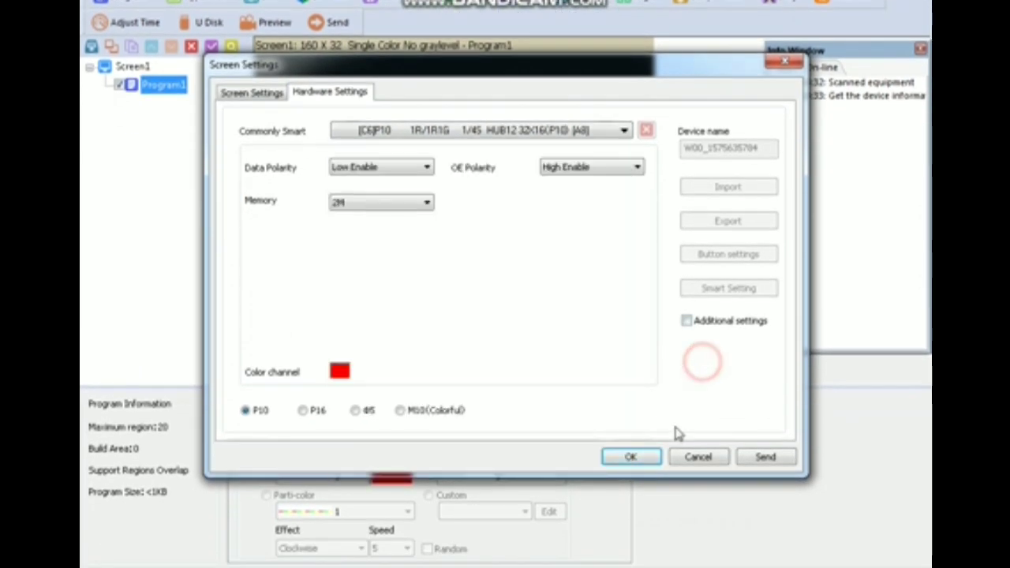
click(762, 456)
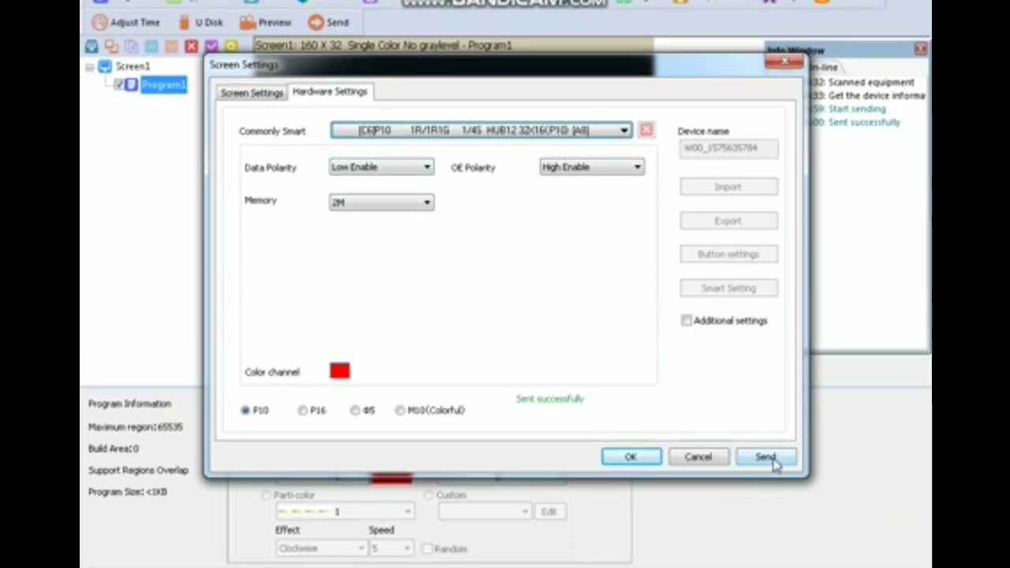
click(765, 457)
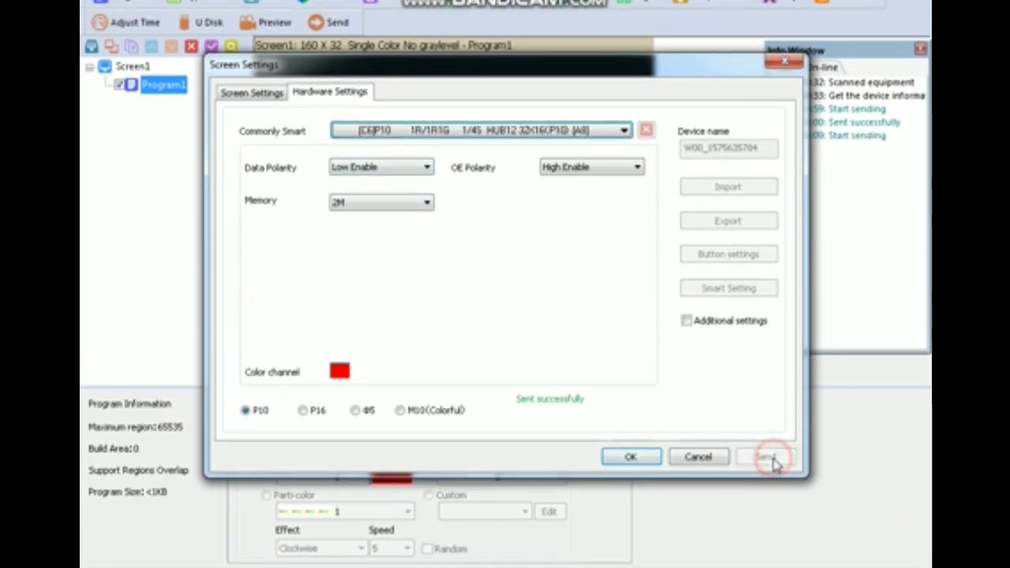
click(786, 529)
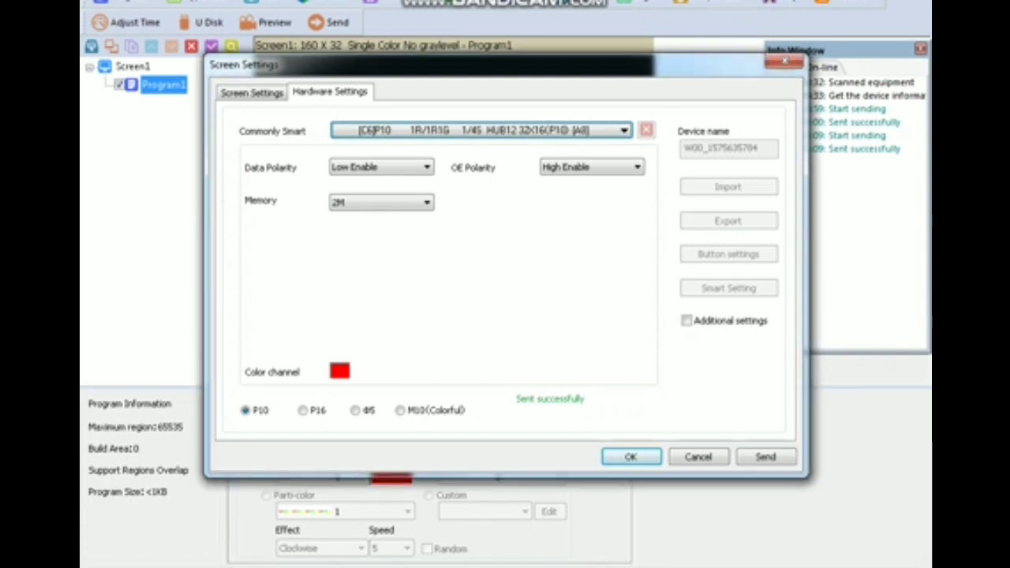
click(631, 458)
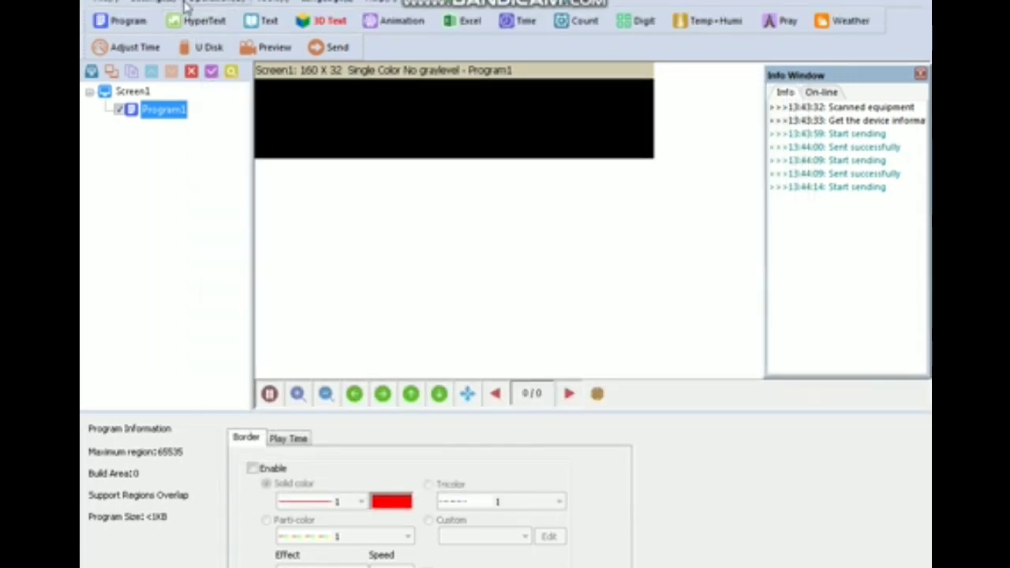
- Reopen Screen Settings and enter the settings password
click(162, 4)
click(170, 16)
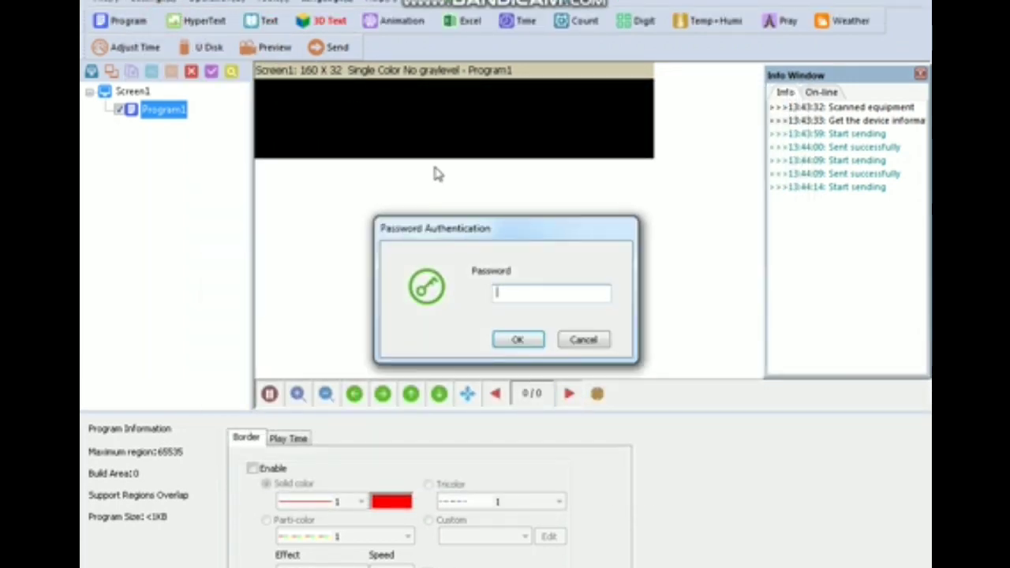
text(168)
key(Return)
- Change the screen Width from 160 to 128, keep Height 32, and confirm
double_click(260, 230)
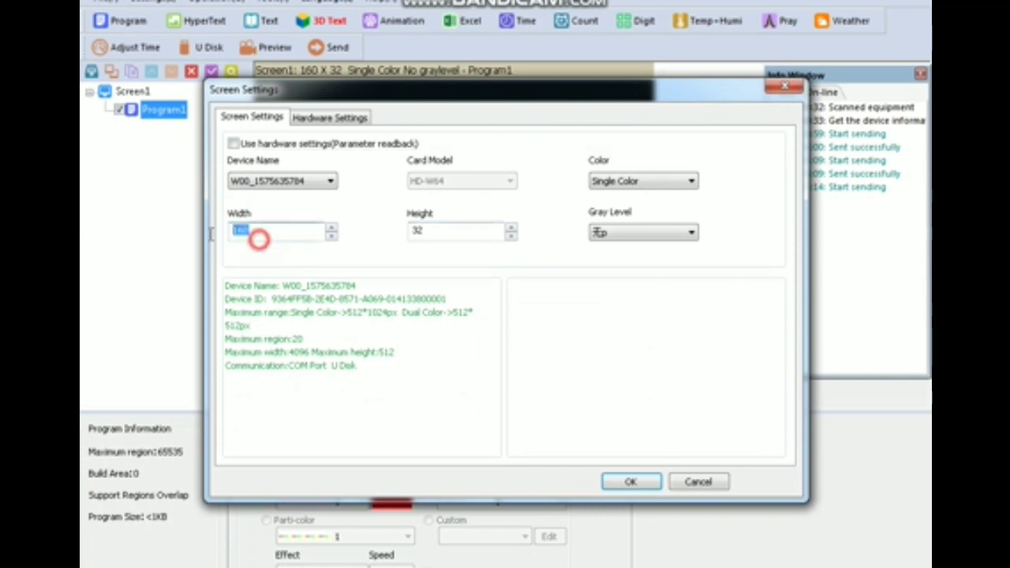
click(264, 230)
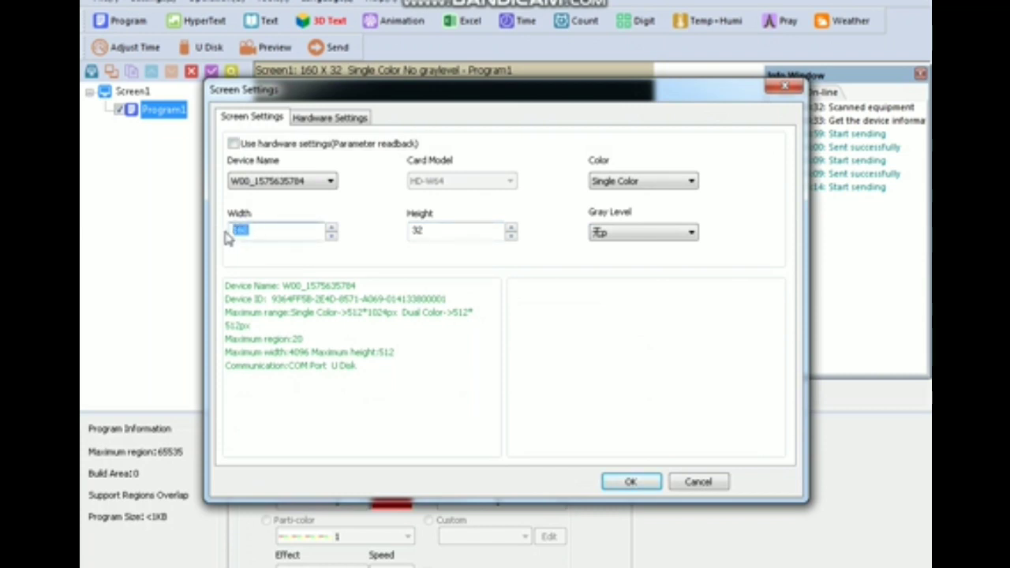
text(128)
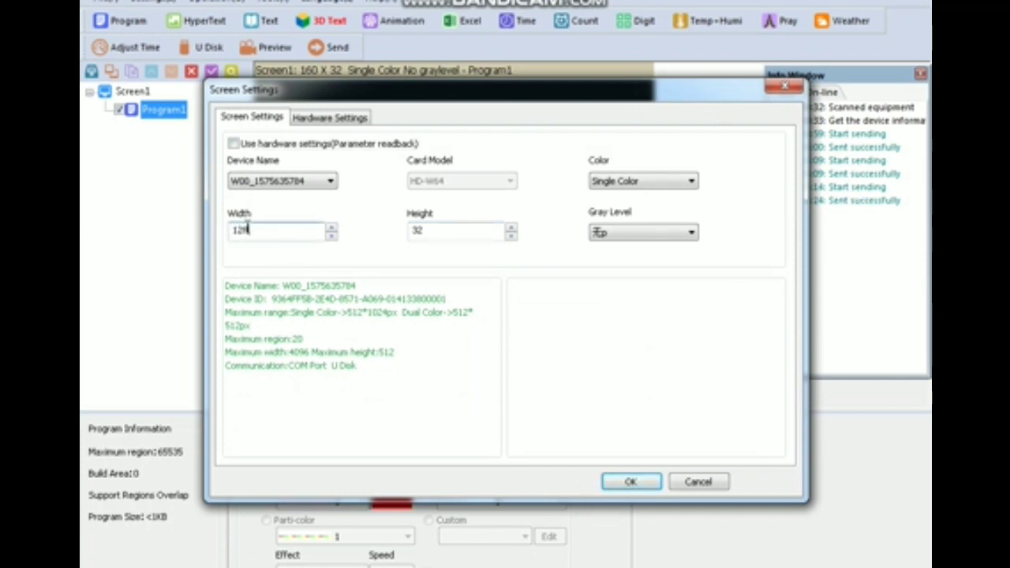
double_click(449, 230)
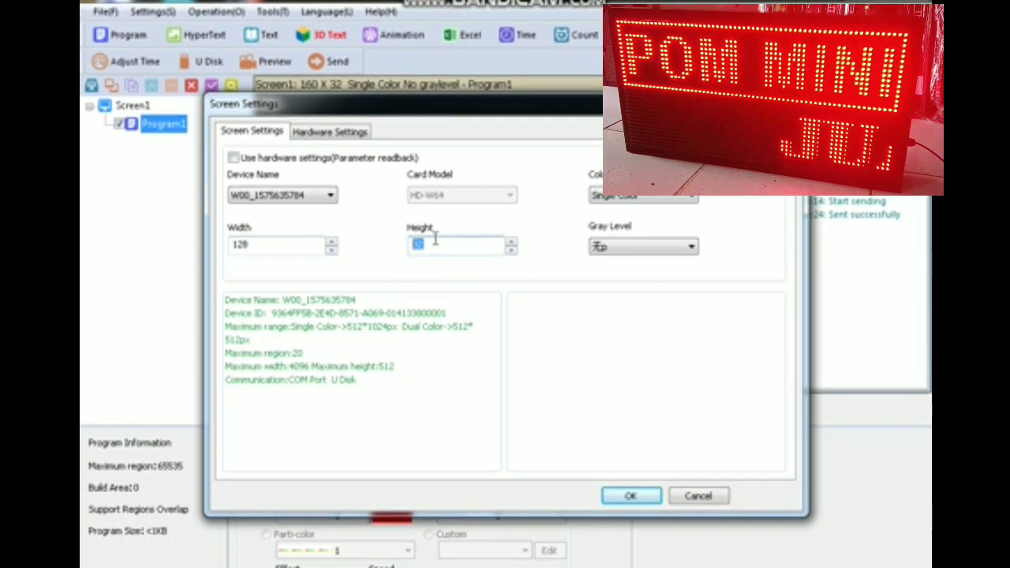
click(643, 495)
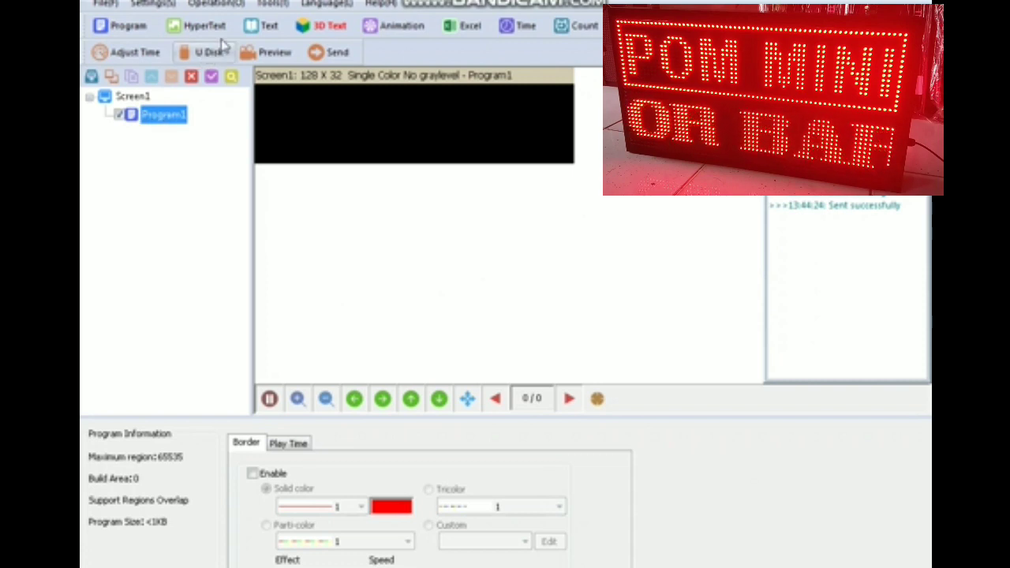
- Add a 64 x 16 text region at origin 0,0 and begin typing 'END' in it
click(268, 27)
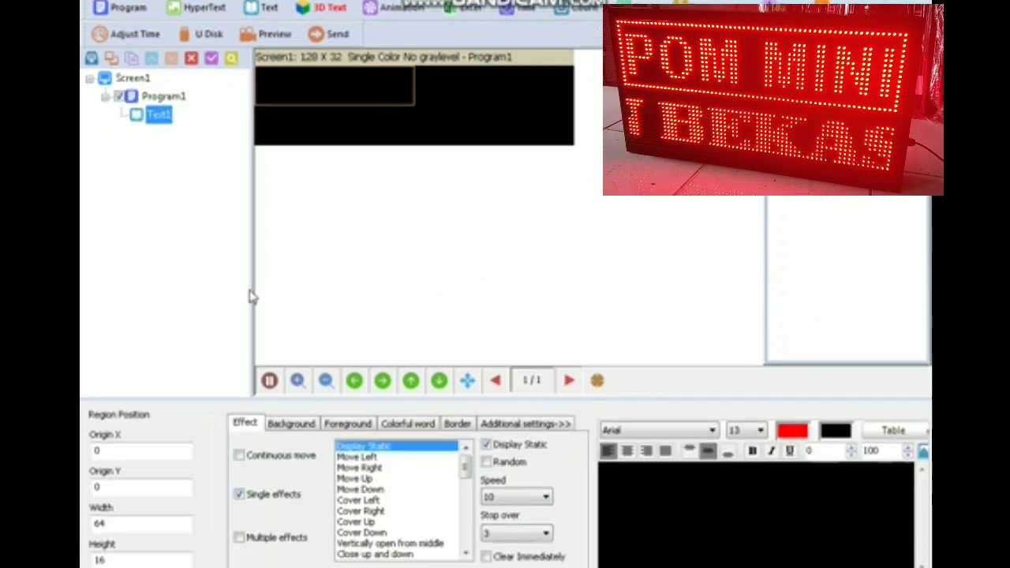
click(122, 511)
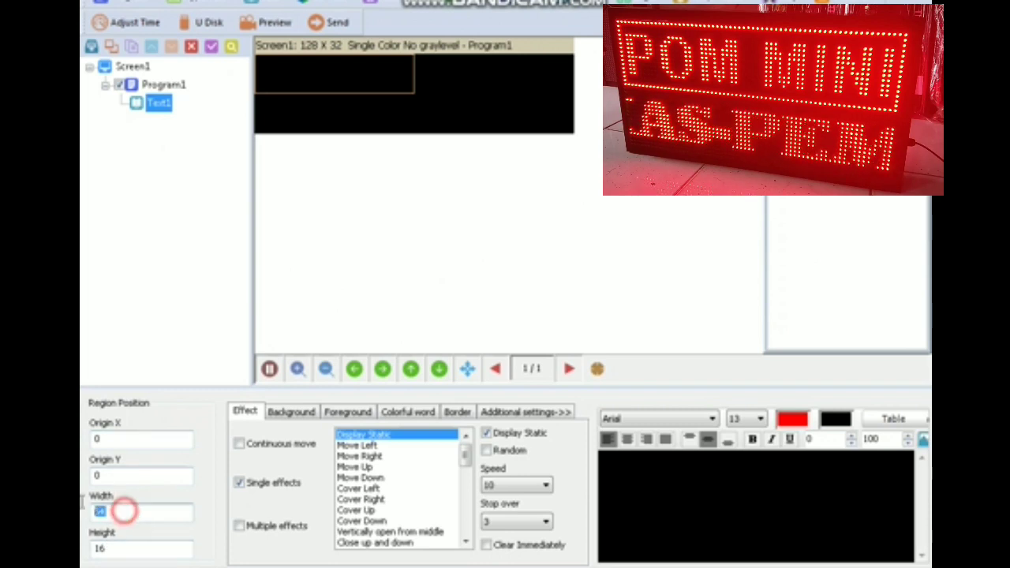
double_click(109, 546)
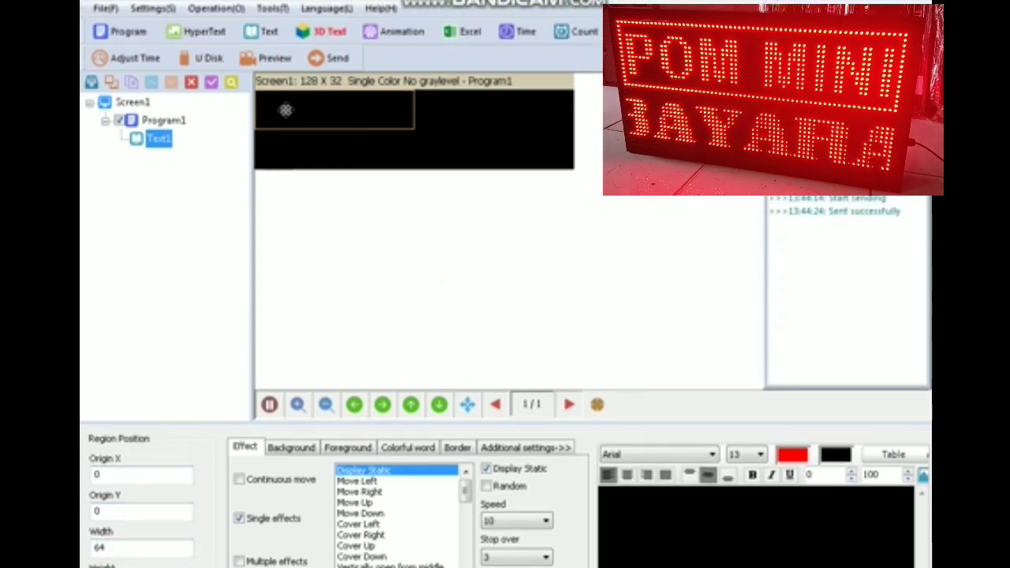
click(669, 541)
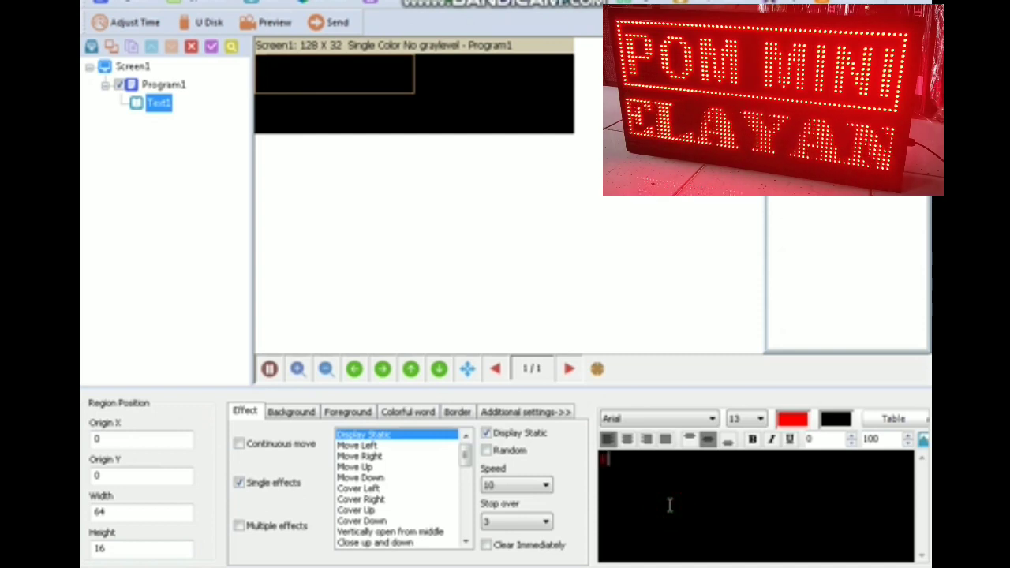
text(ENDILED)
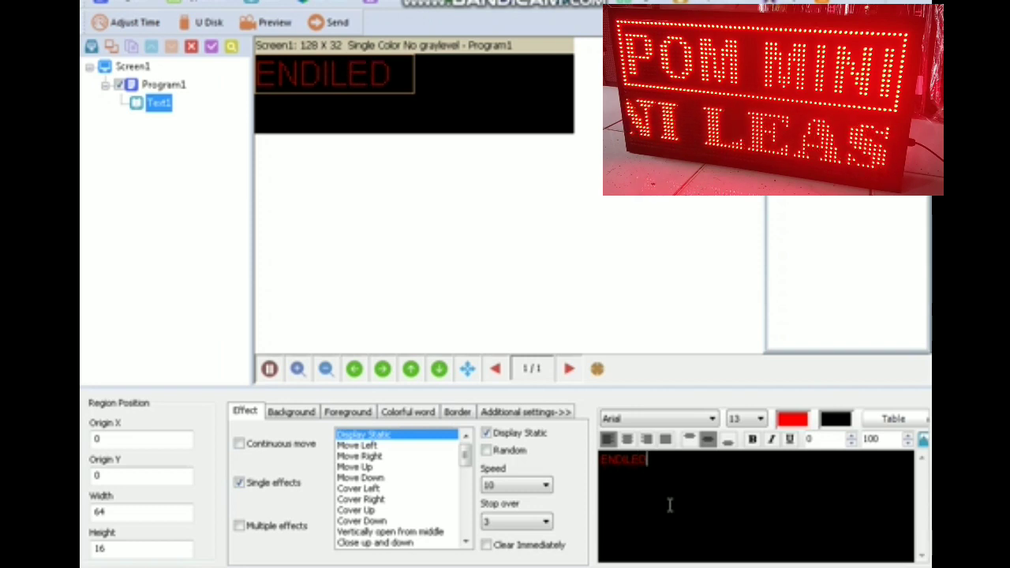
- Make the ENDILED text bold and centred
key(ctrl+a)
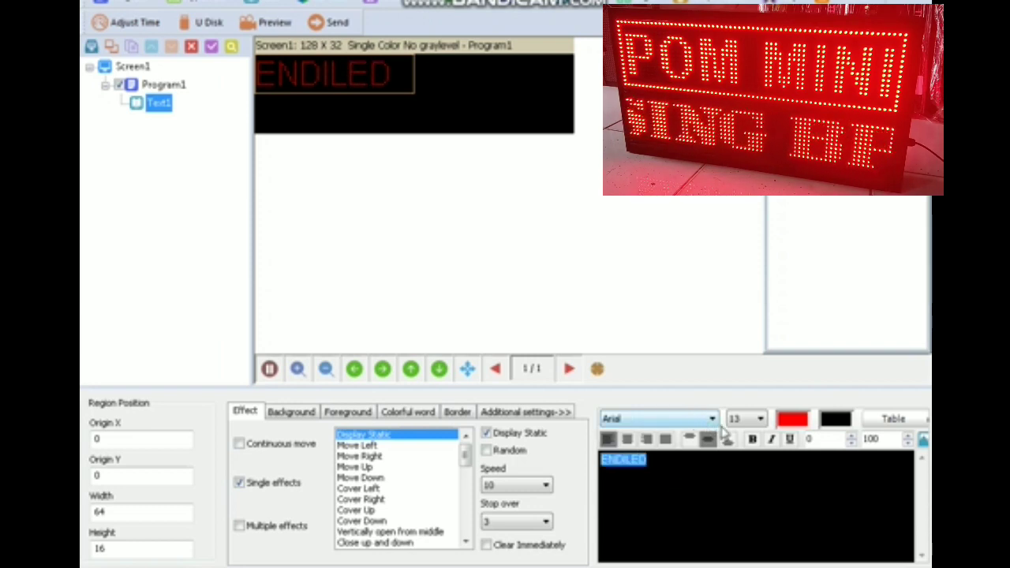
click(753, 440)
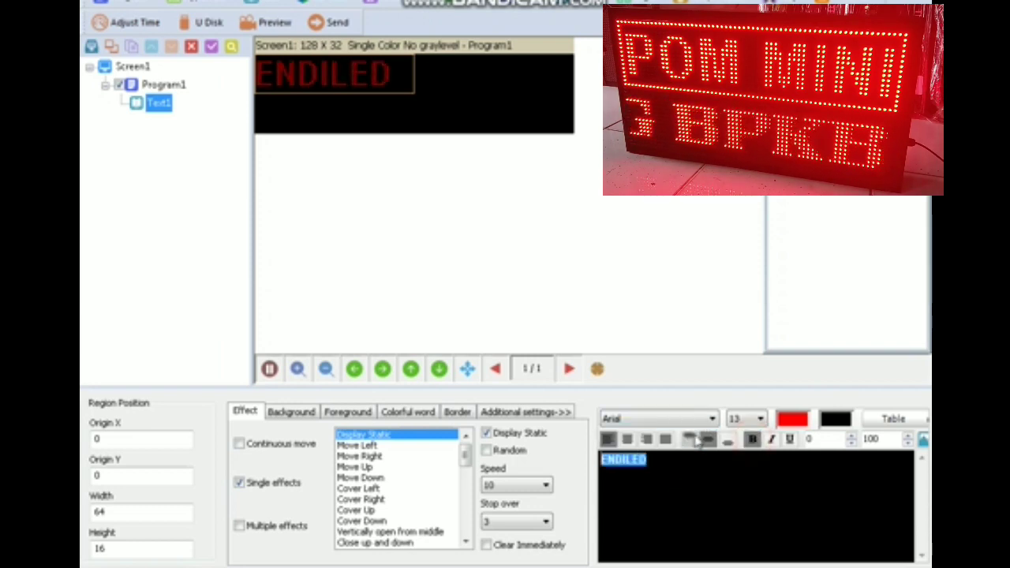
click(627, 440)
- Set the text's entrance effect to Cover Right instead of static display
click(351, 456)
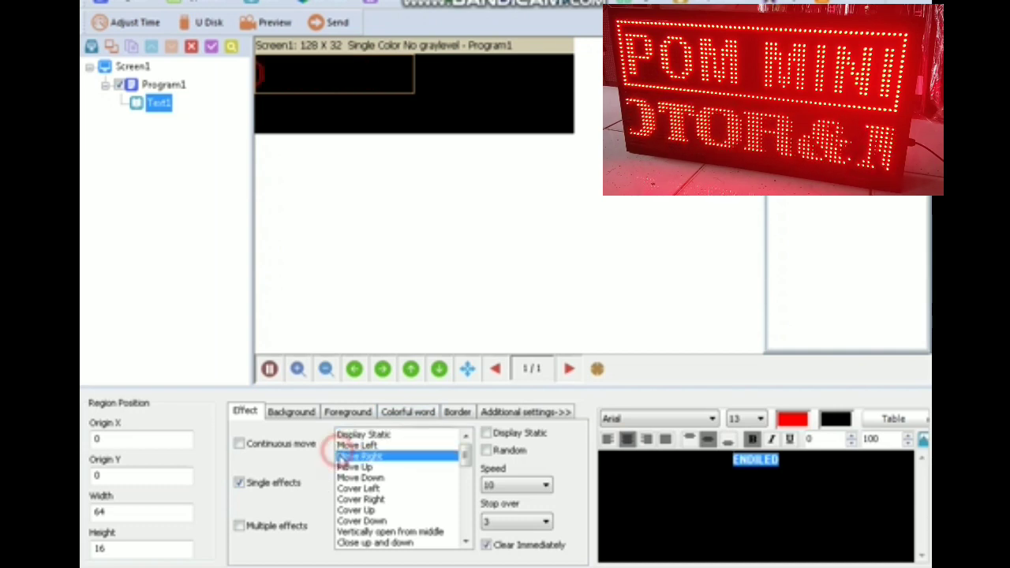
click(354, 467)
click(357, 490)
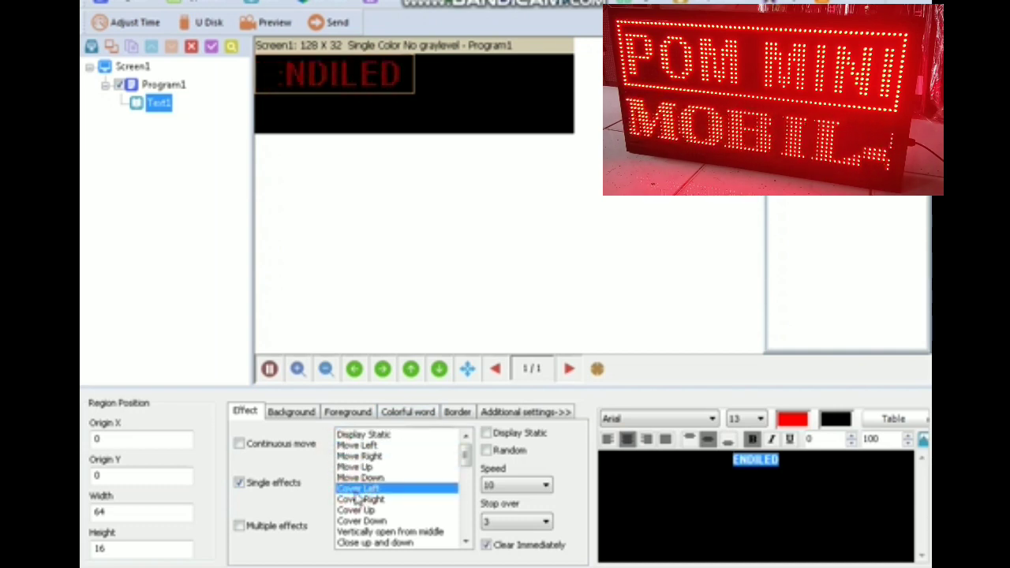
click(359, 499)
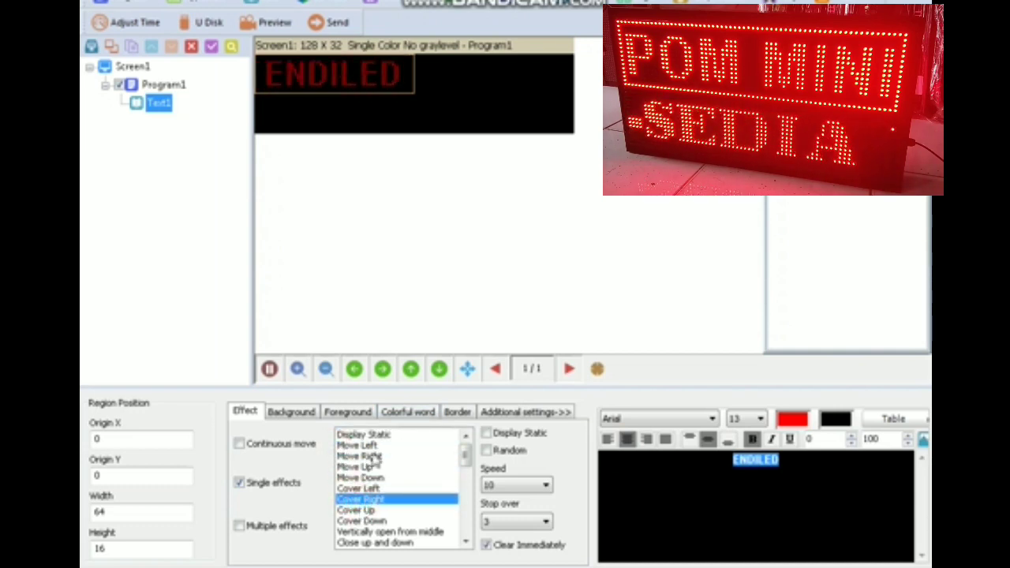
click(458, 411)
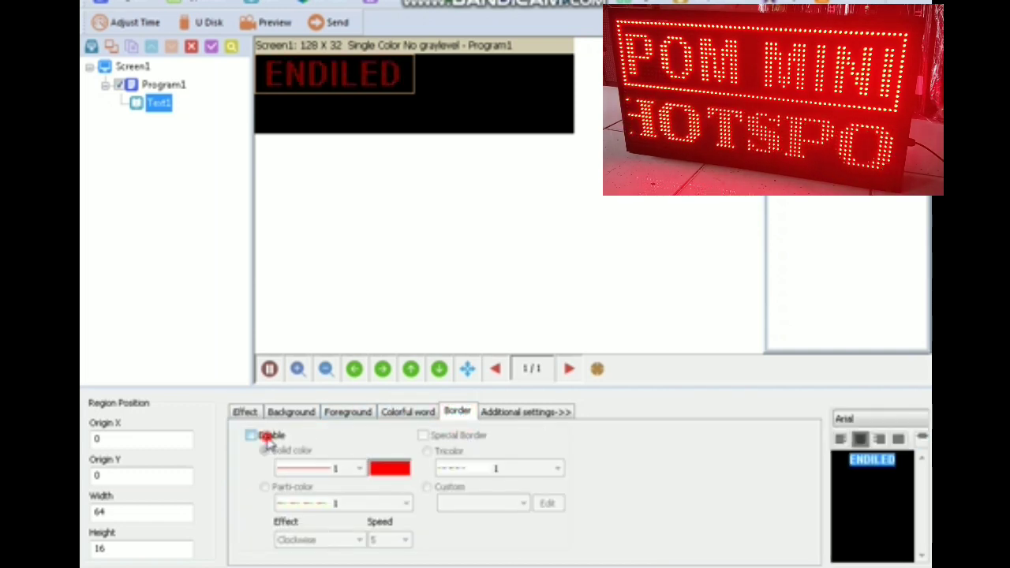
- Enable a border on the ENDILED region and return to the Effect settings
click(265, 439)
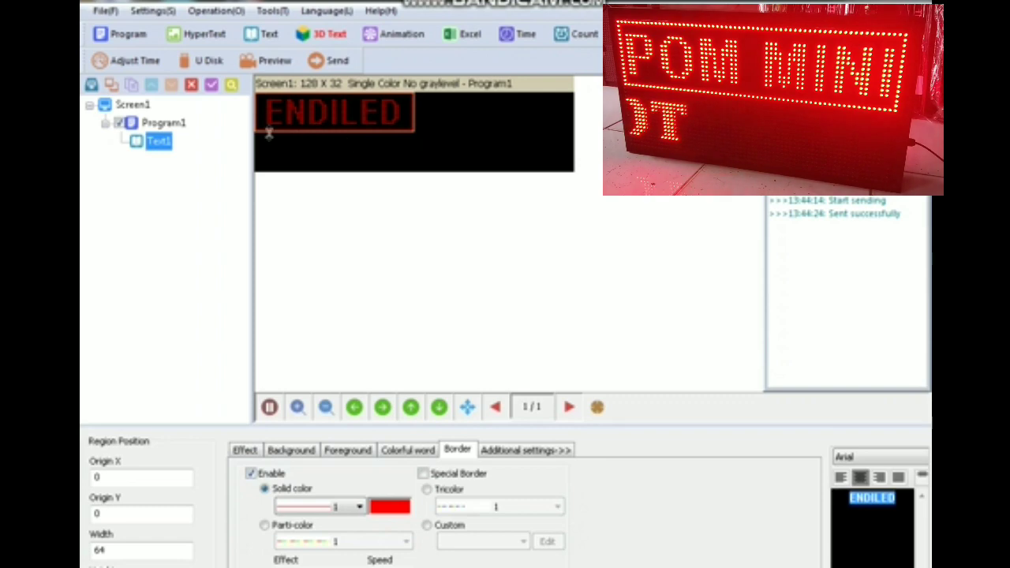
click(245, 450)
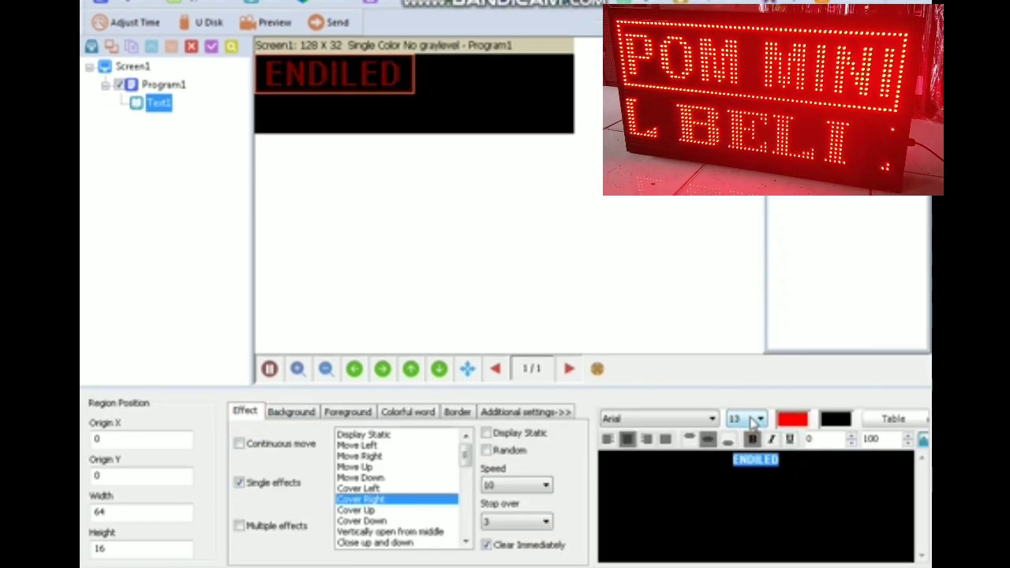
scroll(750, 419, up, 1)
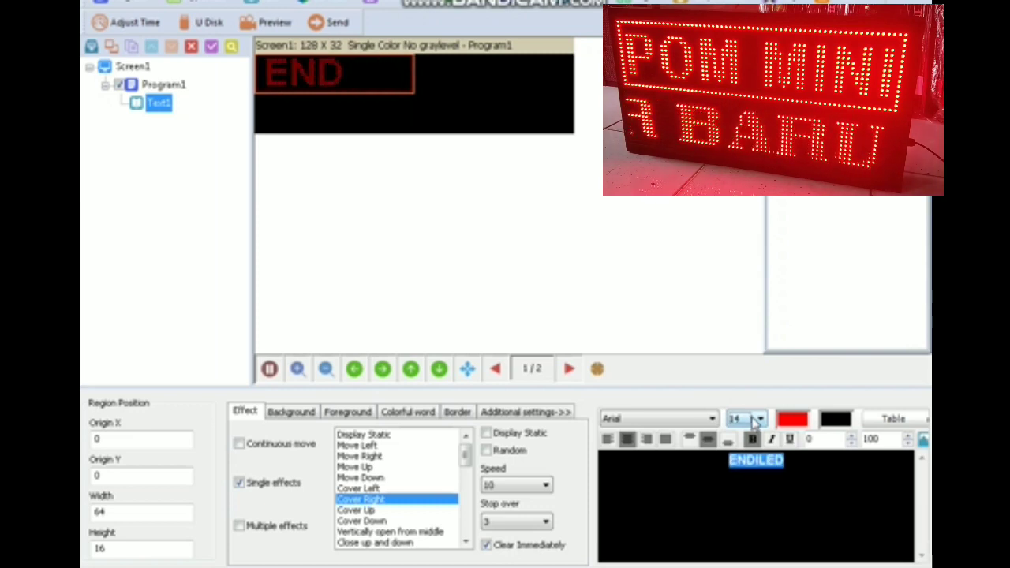
scroll(754, 424, down, 1)
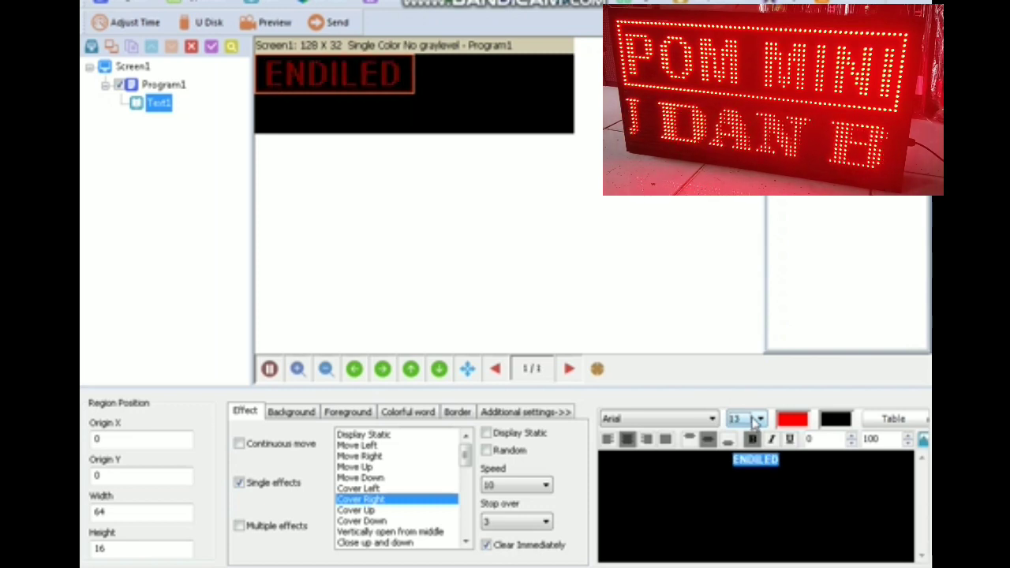
- Browse the font list and keep Arial at size 13 so ENDILED fits
click(707, 419)
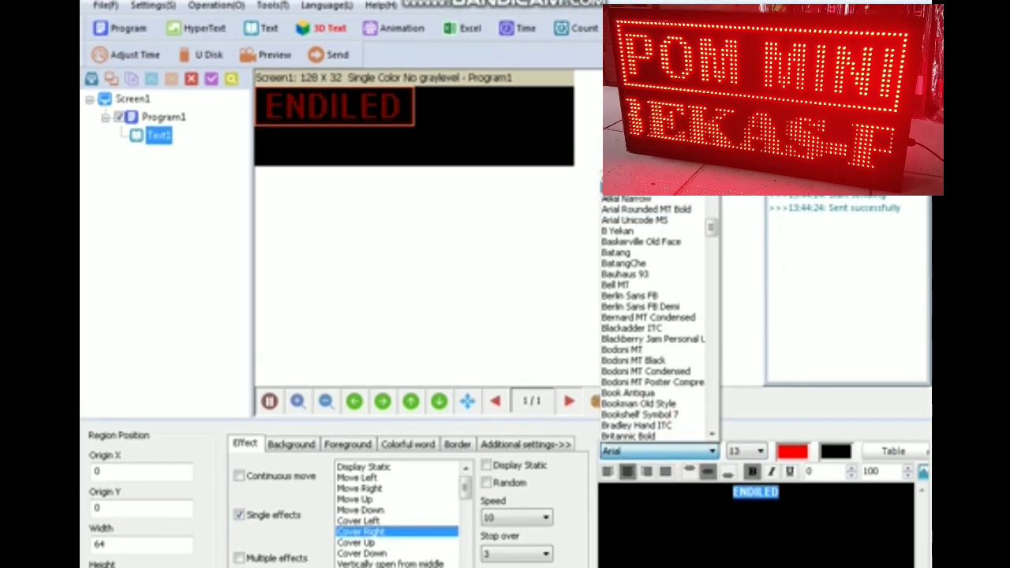
scroll(663, 300, down, 1)
scroll(708, 243, down, 12)
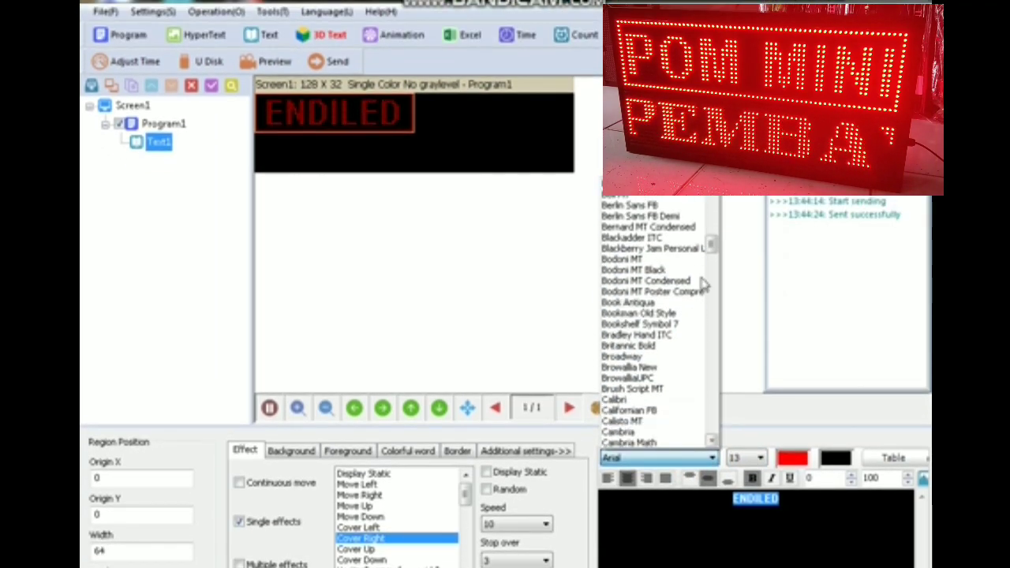
click(735, 282)
click(774, 497)
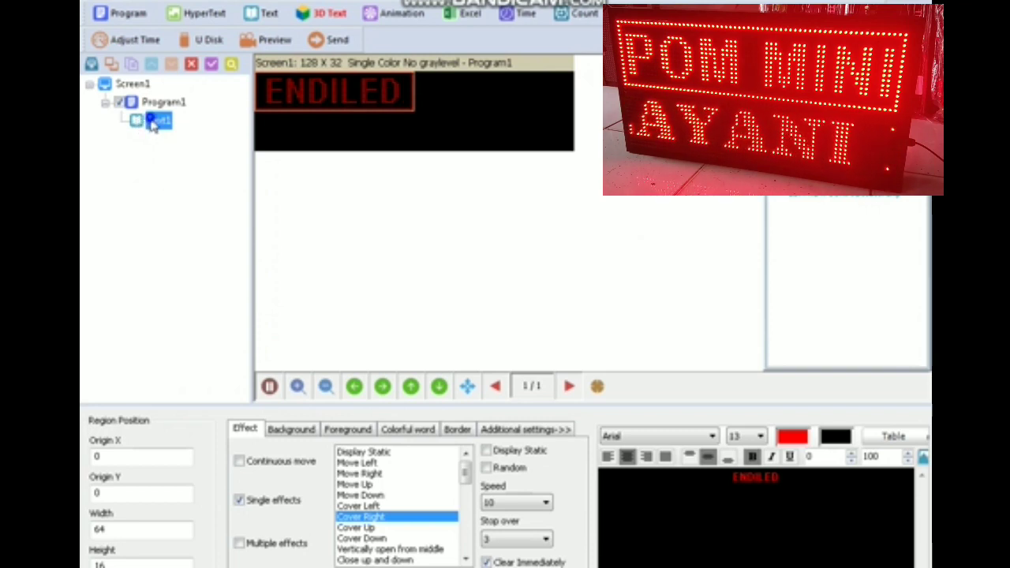
- Copy Text1 into Program1, move the copy to origin 64,0, then add a Text2 region
right_click(153, 126)
click(196, 156)
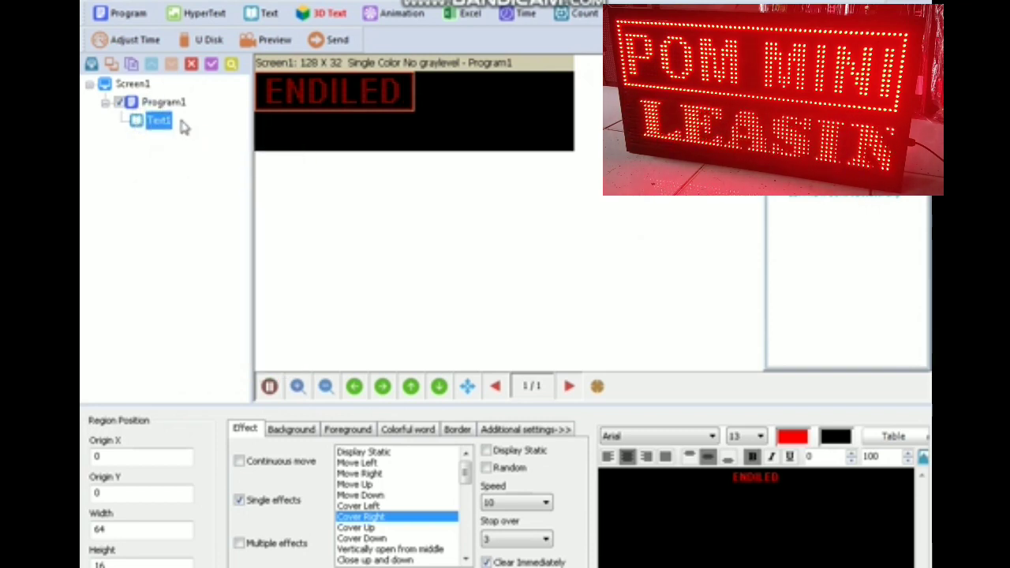
right_click(167, 102)
click(209, 155)
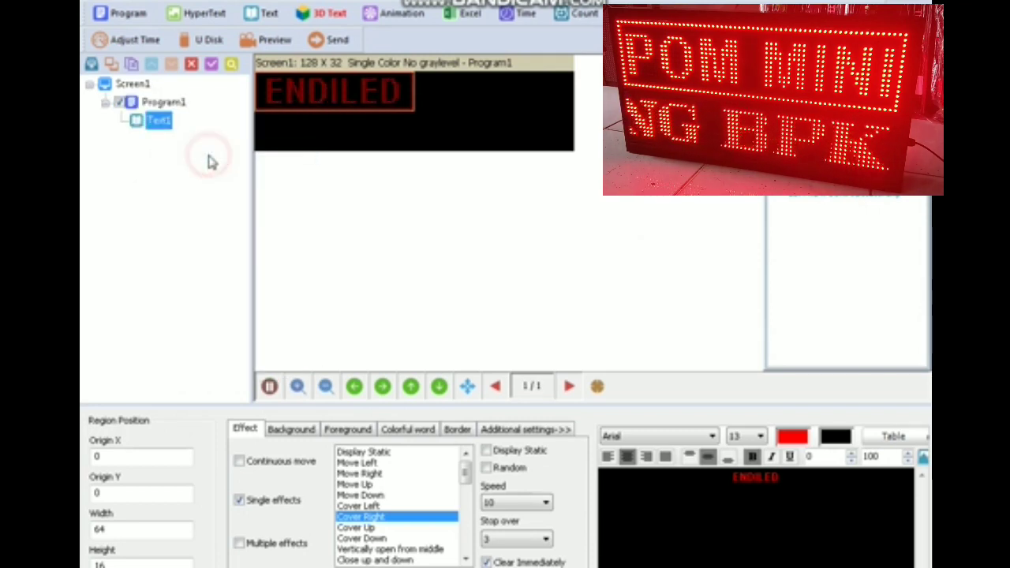
drag(338, 89, 521, 79)
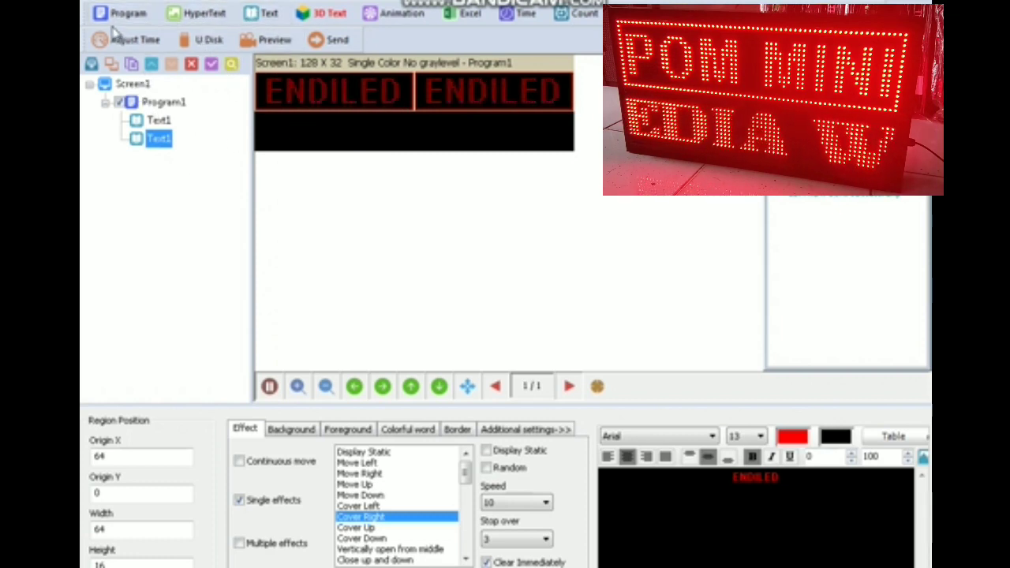
click(264, 14)
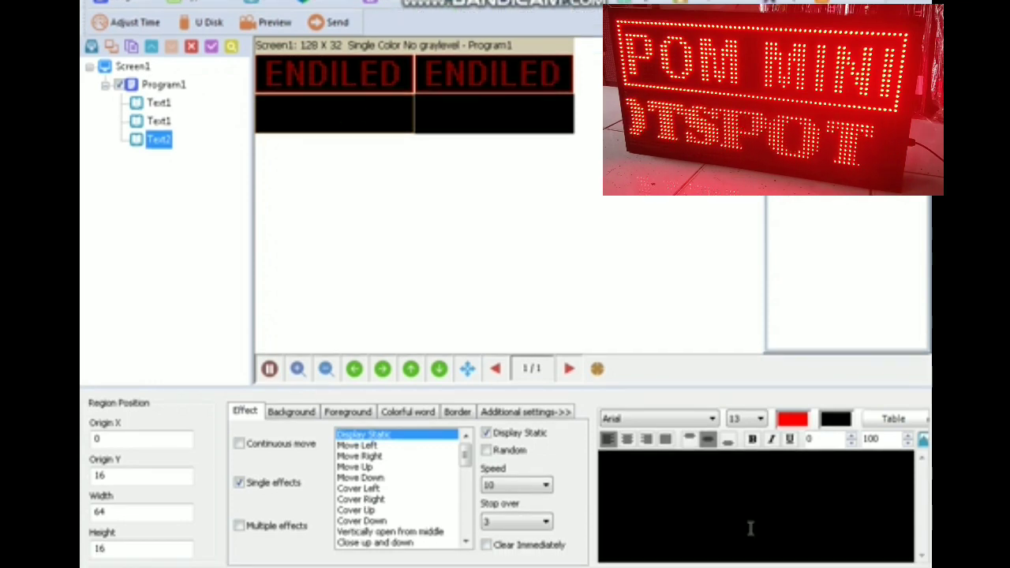
- Enter 'PRODUKSI SERVICE INSTALASI' as the lower-left text and make it bold
click(744, 515)
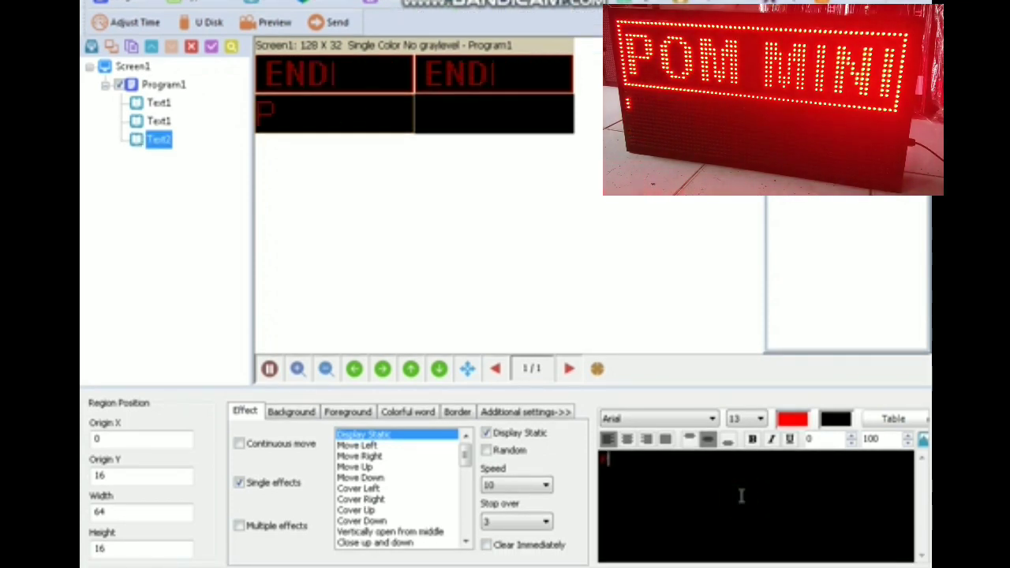
text(PRODUKS)
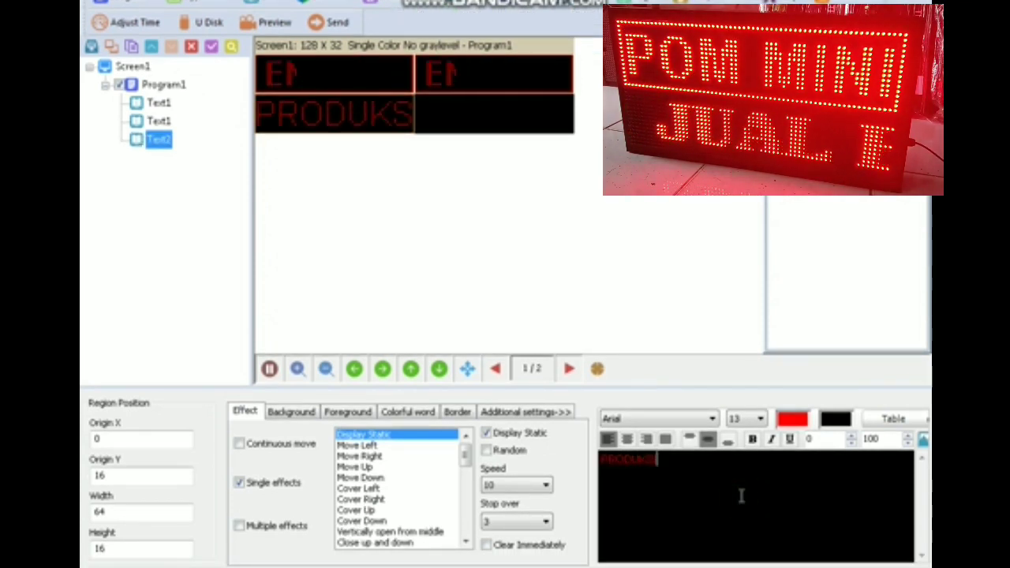
text(I SEN)
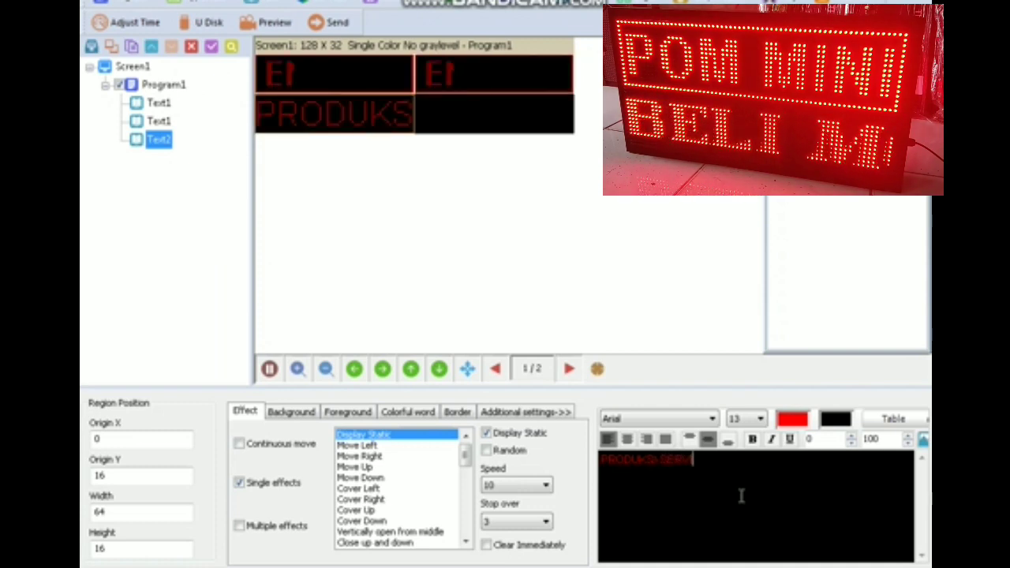
text(ICE)
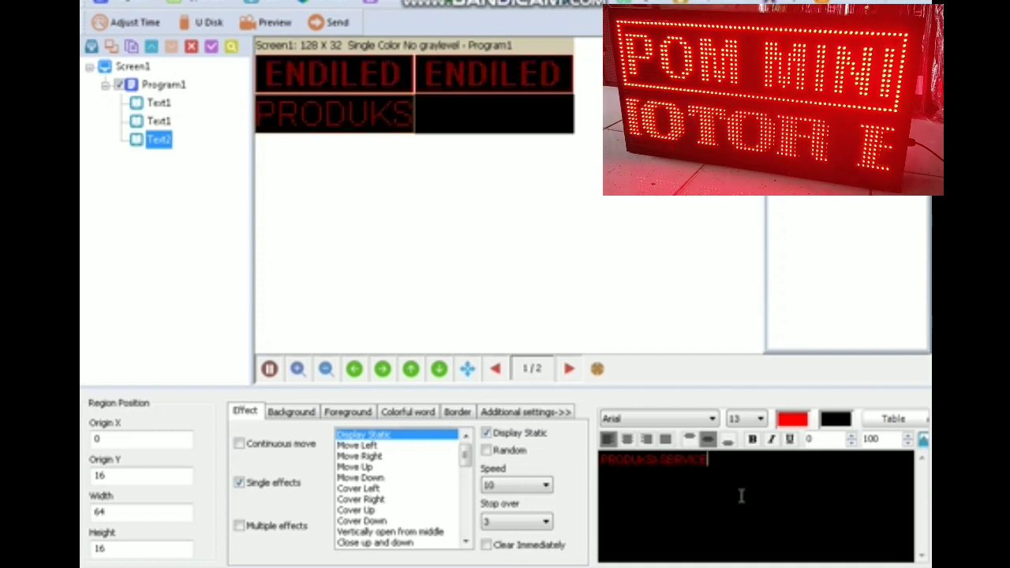
text( INSTA)
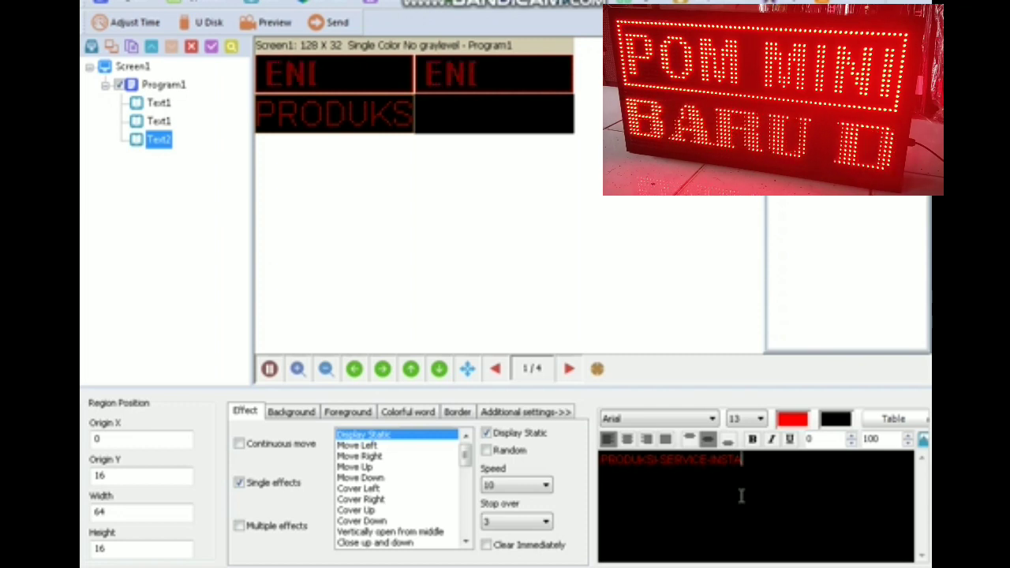
text(LASI)
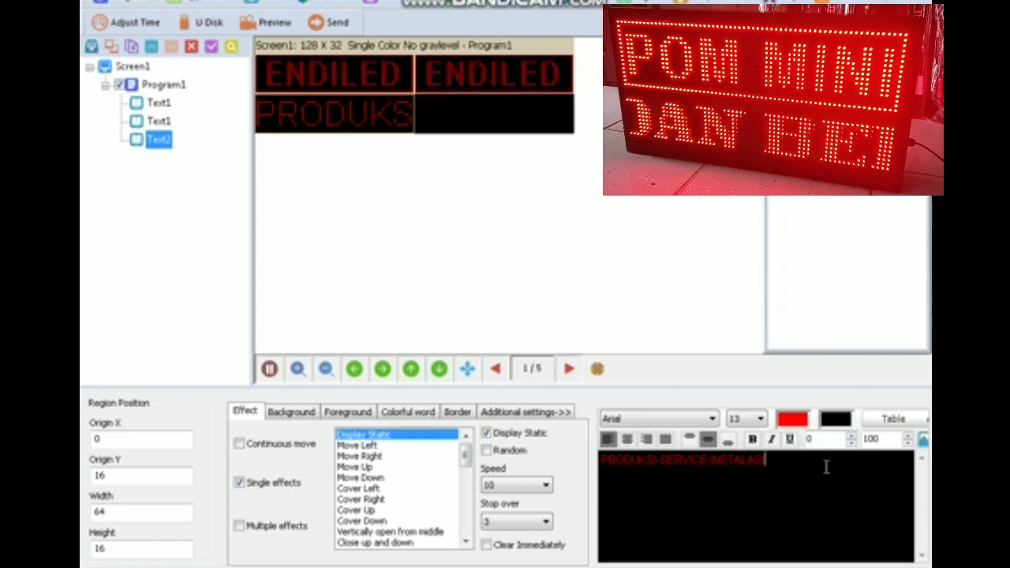
triple_click(814, 482)
click(752, 439)
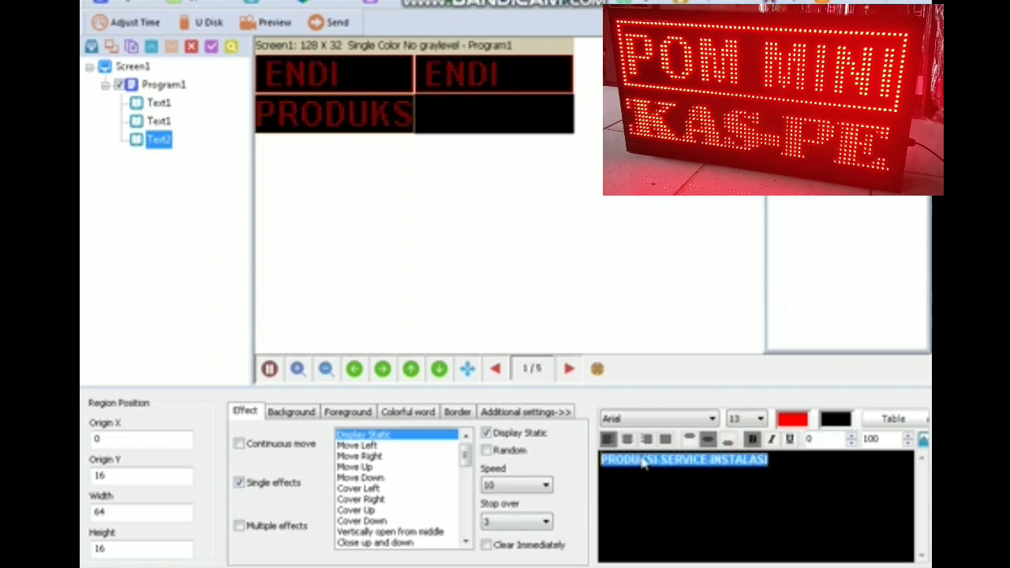
- Append ' RUNNING TEXT JADWAL SHOLAT JAM DIGITAL TIMER', correcting typos, then select all the text
click(783, 460)
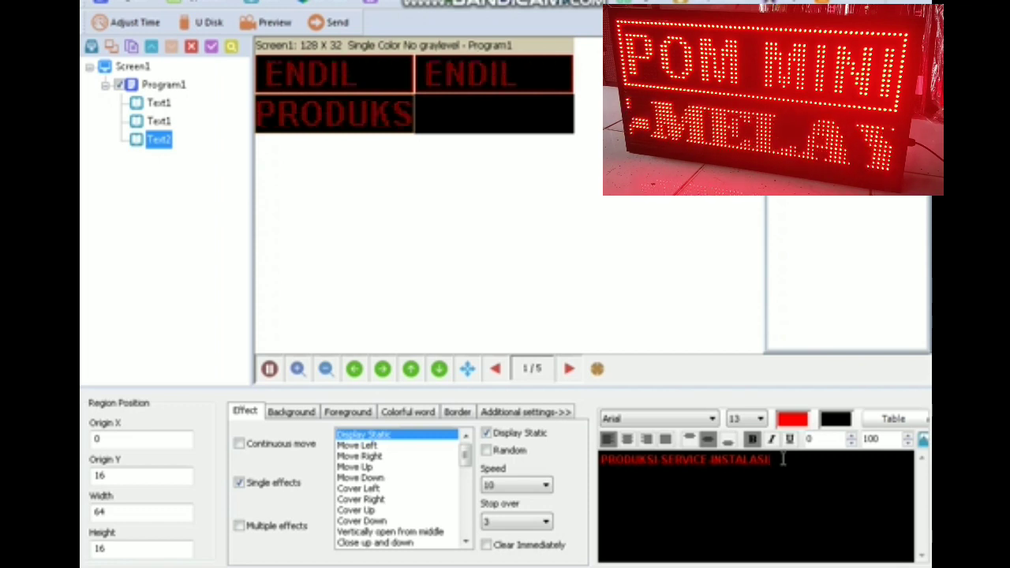
text(RUNNING TEXT JADW)
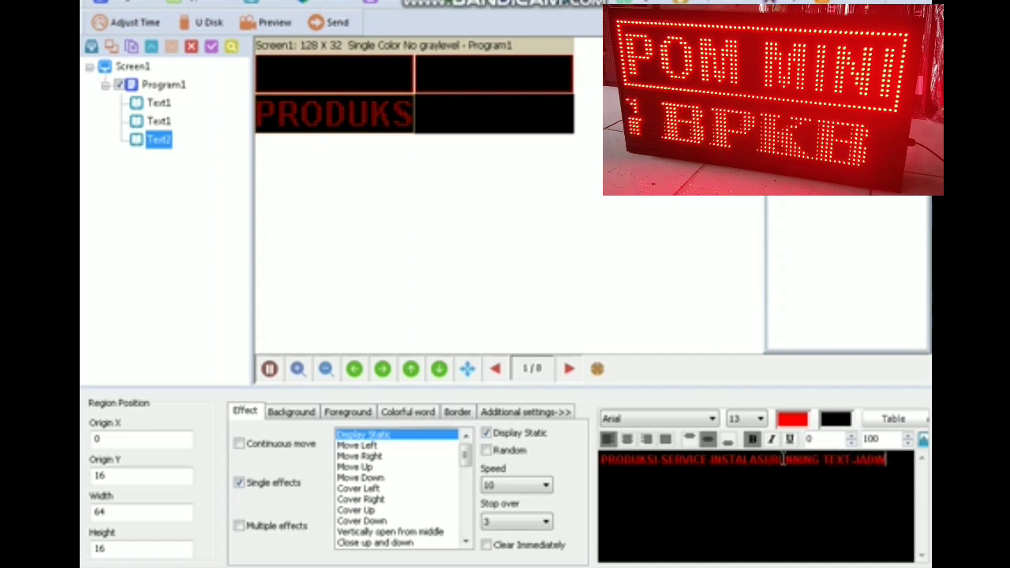
text(AL SC)
key(BackSpace)
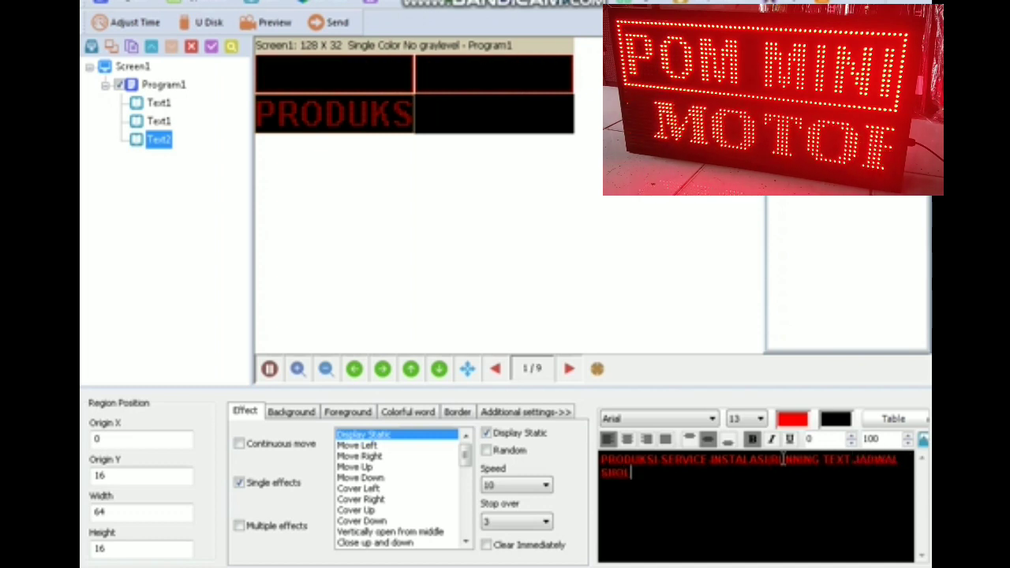
text(HOLAT )
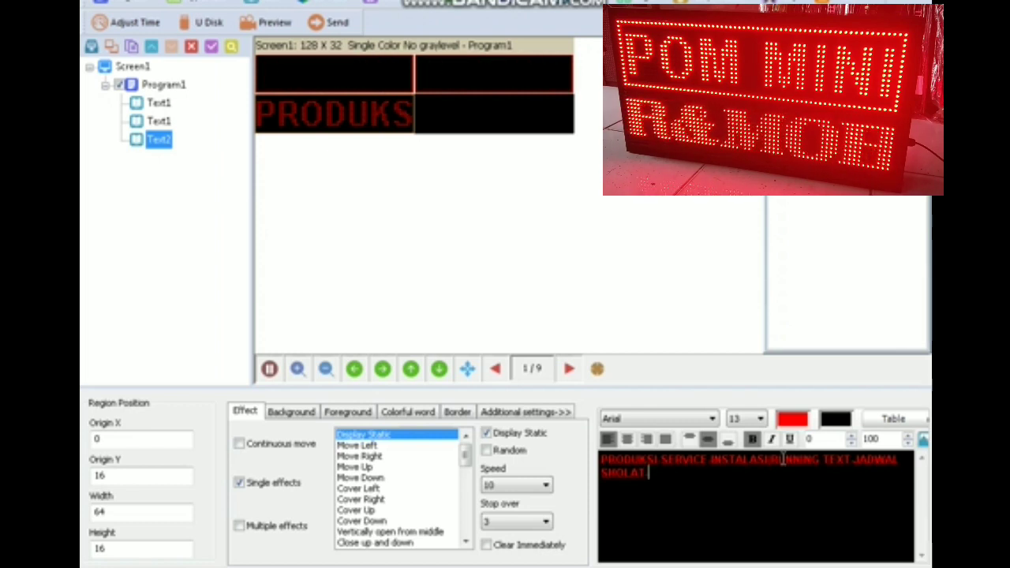
text(JAM DIGI)
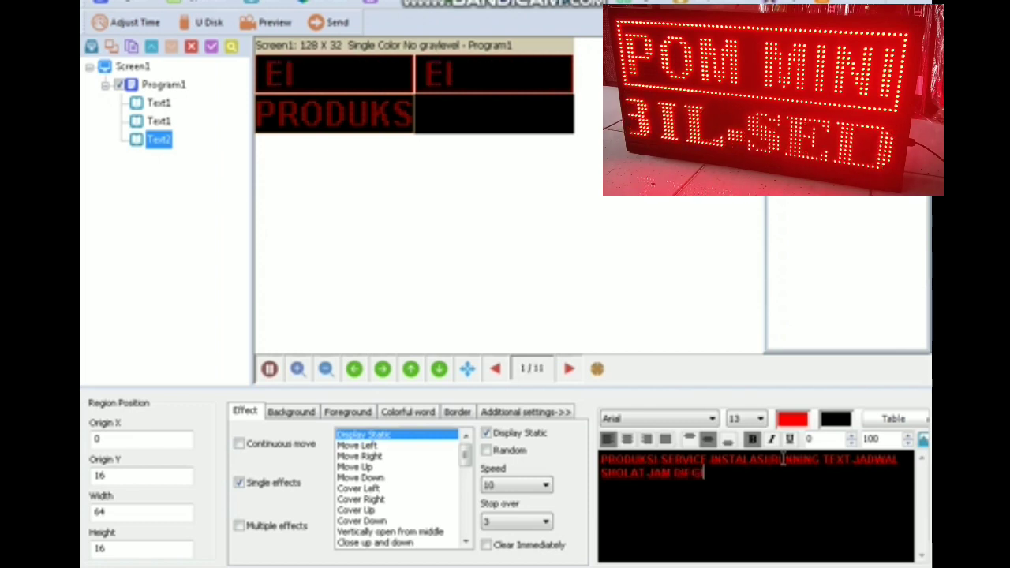
key(BackSpace)
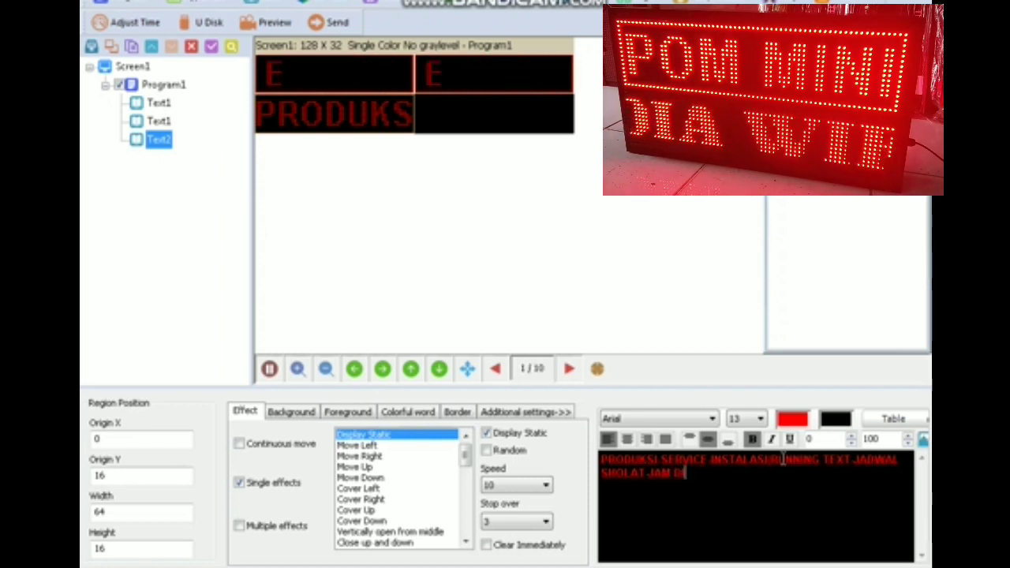
text(ITAL)
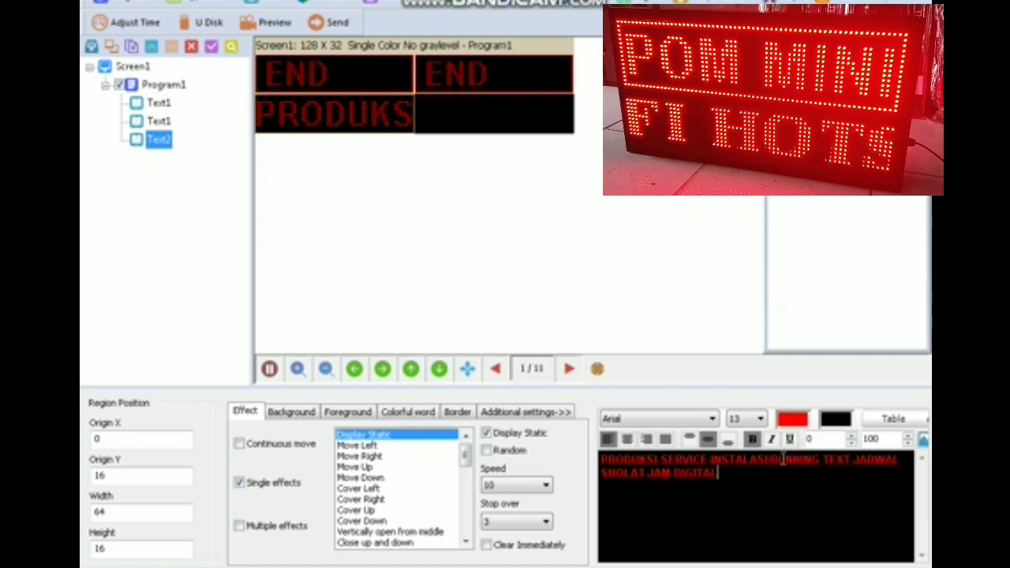
text( JAM)
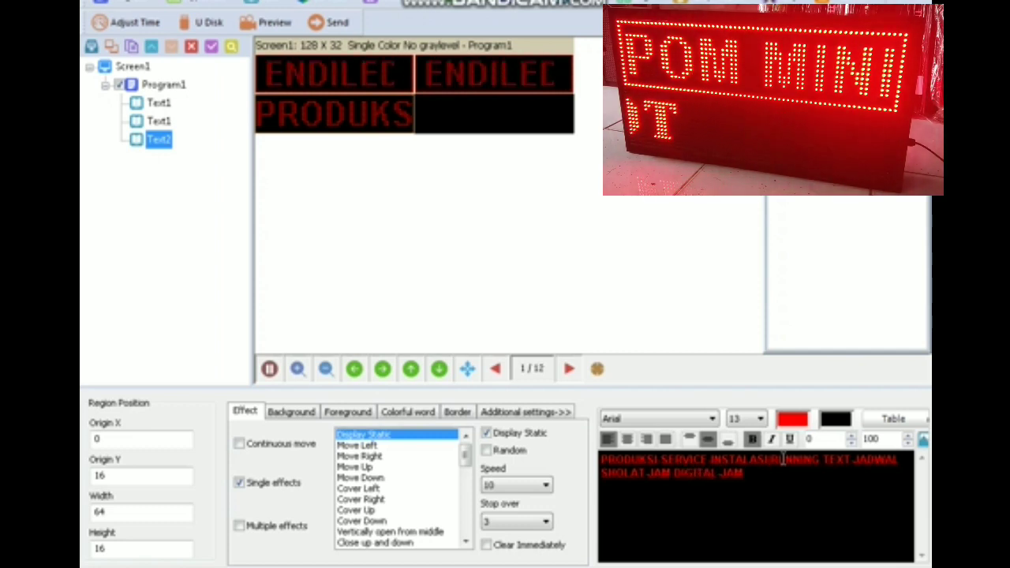
key(BackSpace)
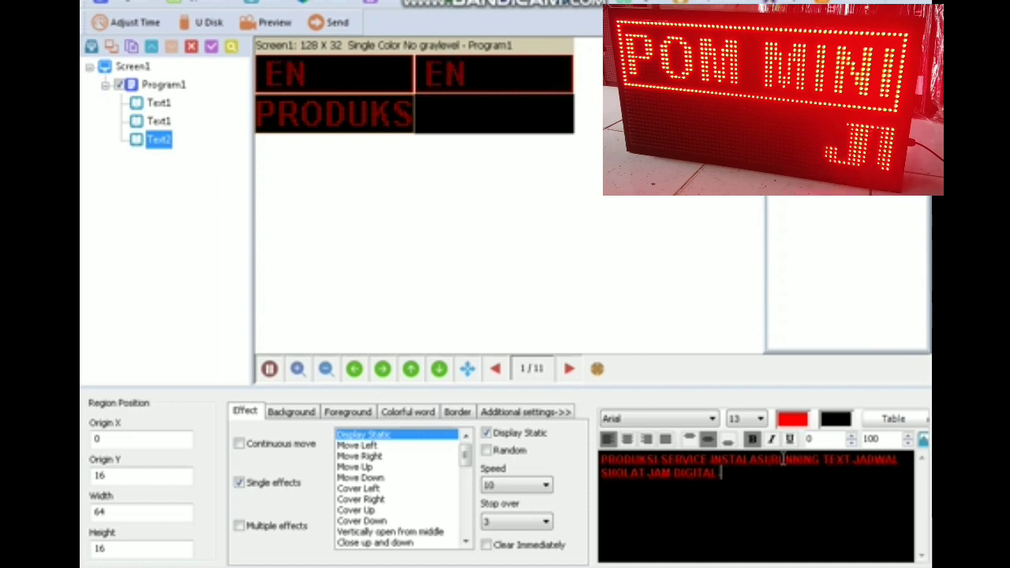
text(TIMER)
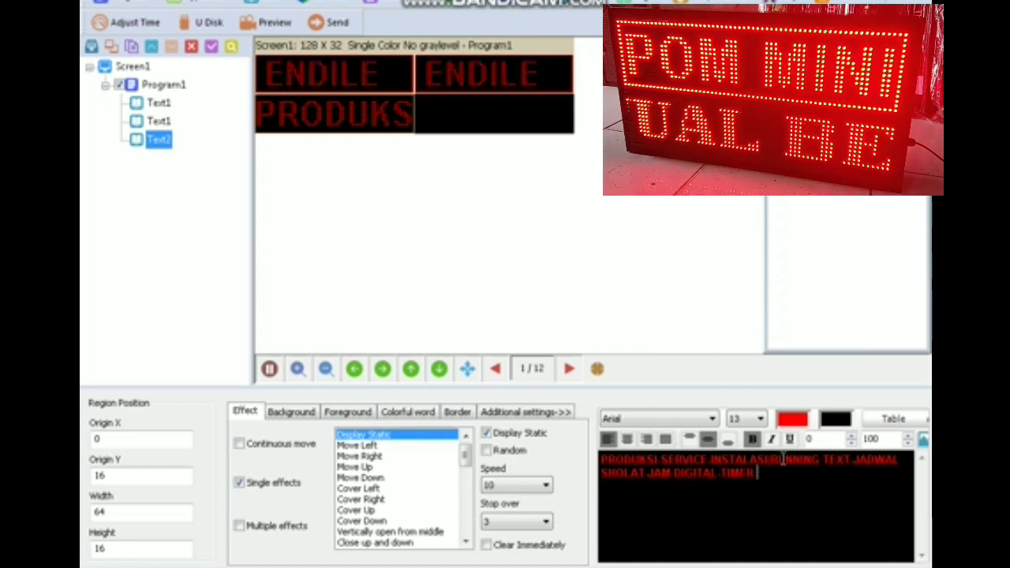
drag(757, 477, 566, 460)
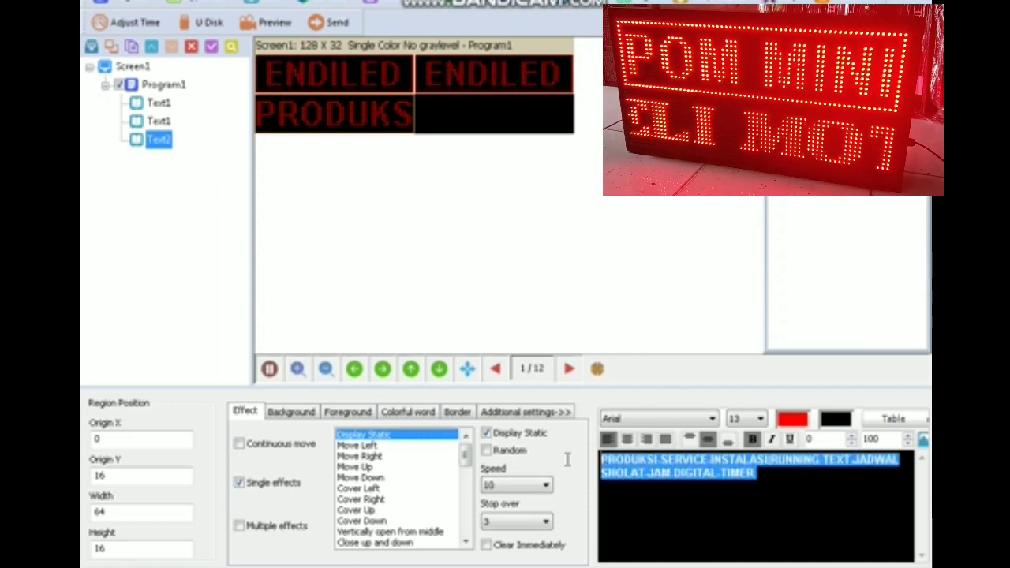
- Make the lower-left text scroll continuously left at speed 30
click(269, 449)
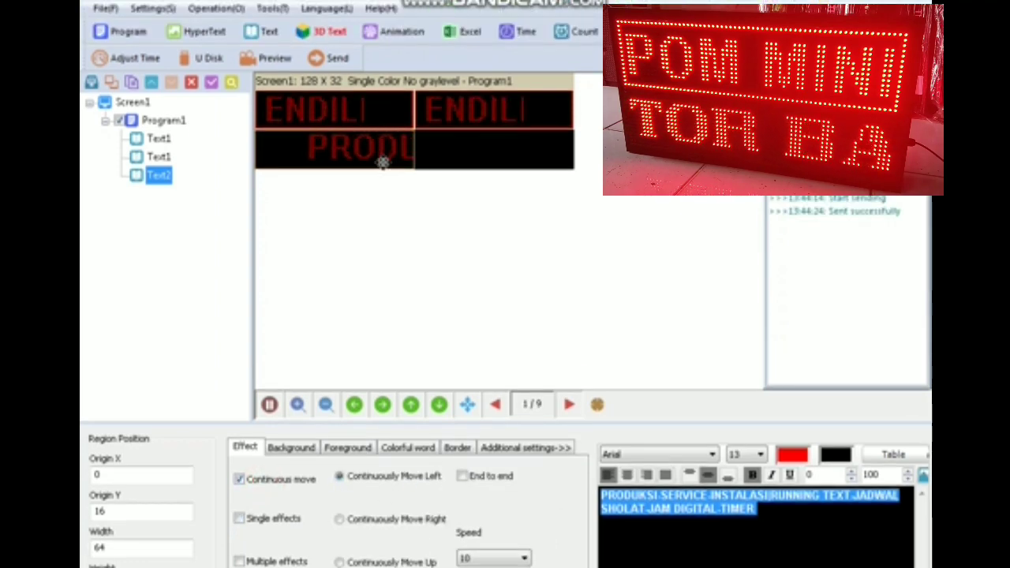
click(516, 522)
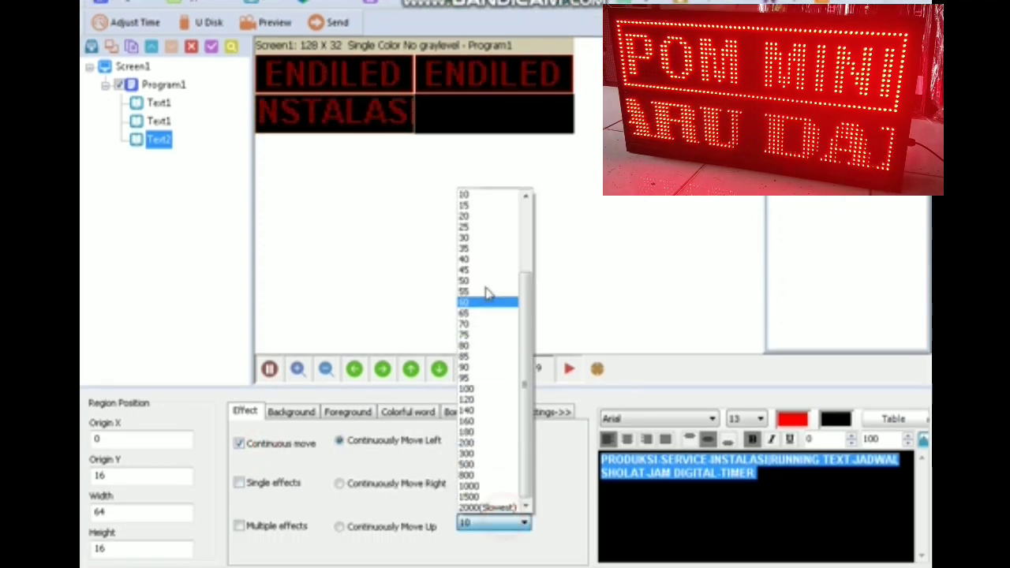
click(475, 275)
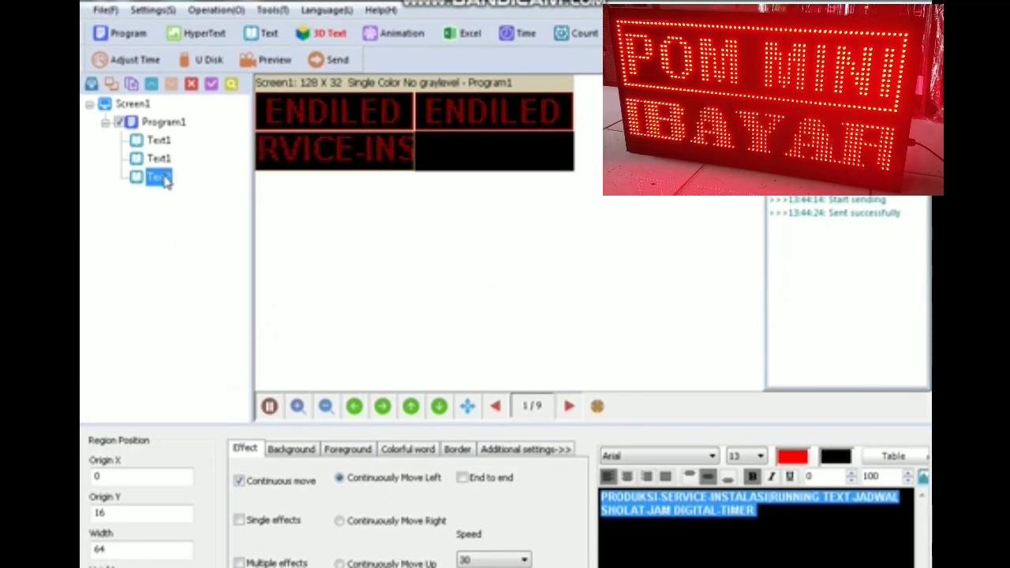
- Copy the Text2 region and paste a duplicate into Program1
right_click(162, 178)
click(205, 213)
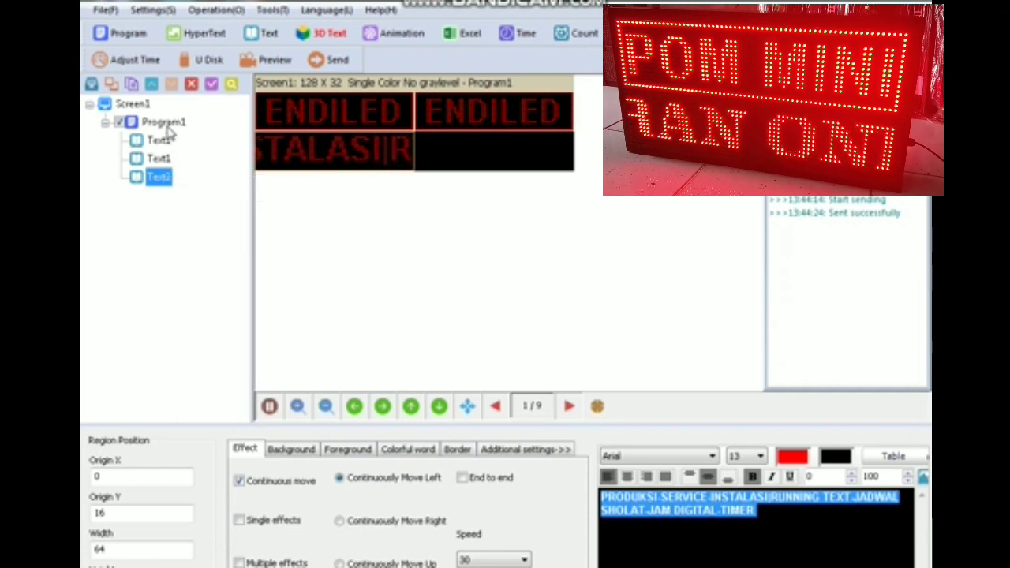
right_click(163, 122)
click(207, 180)
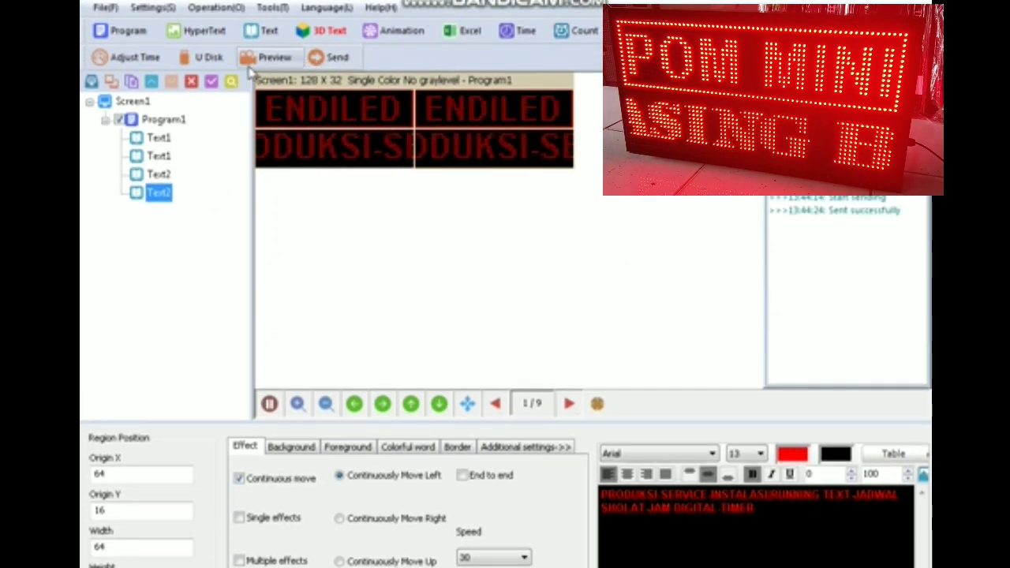
- Send the four-region Program1 to the LED sign, then open the Operation menu
click(344, 60)
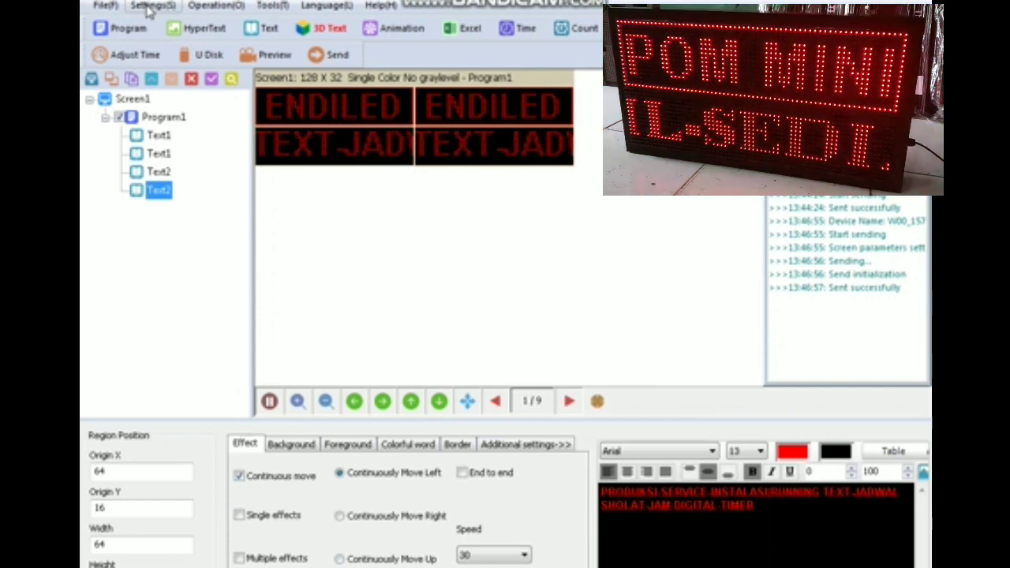
click(150, 5)
mouse_move(216, 6)
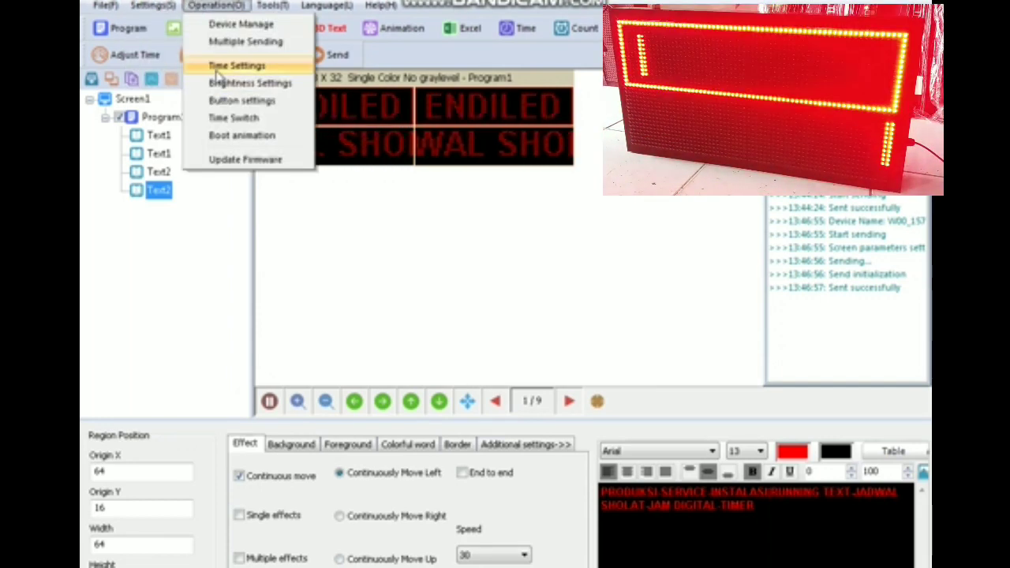
- Apply a custom brightness of 44% to the LED sign in Brightness Settings
click(244, 84)
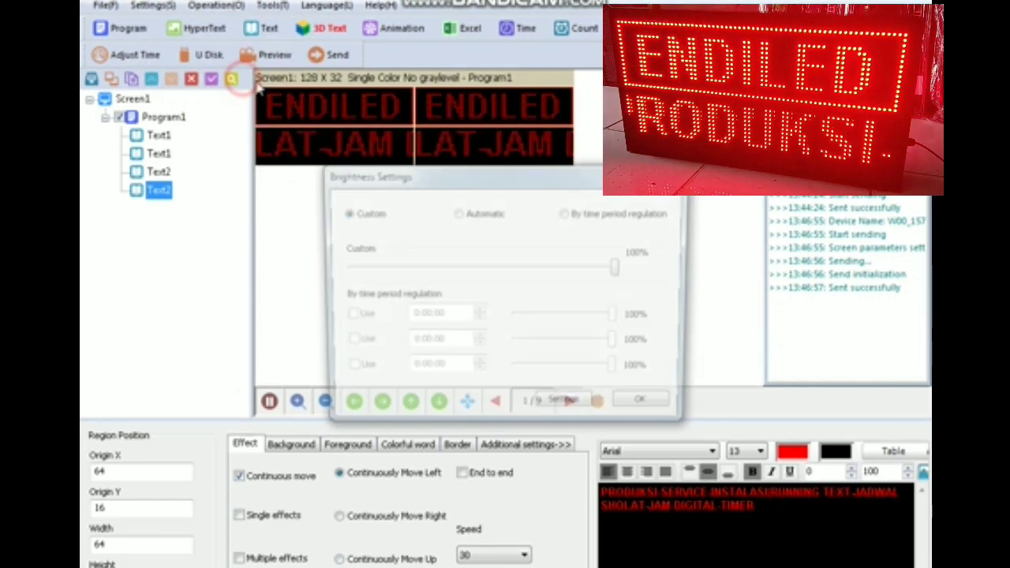
drag(534, 270, 473, 276)
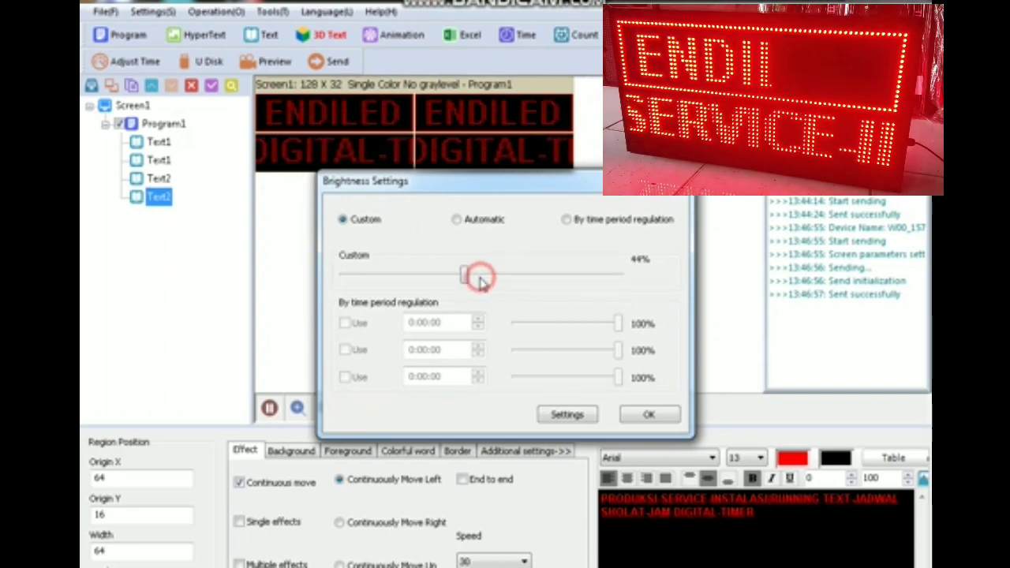
click(566, 377)
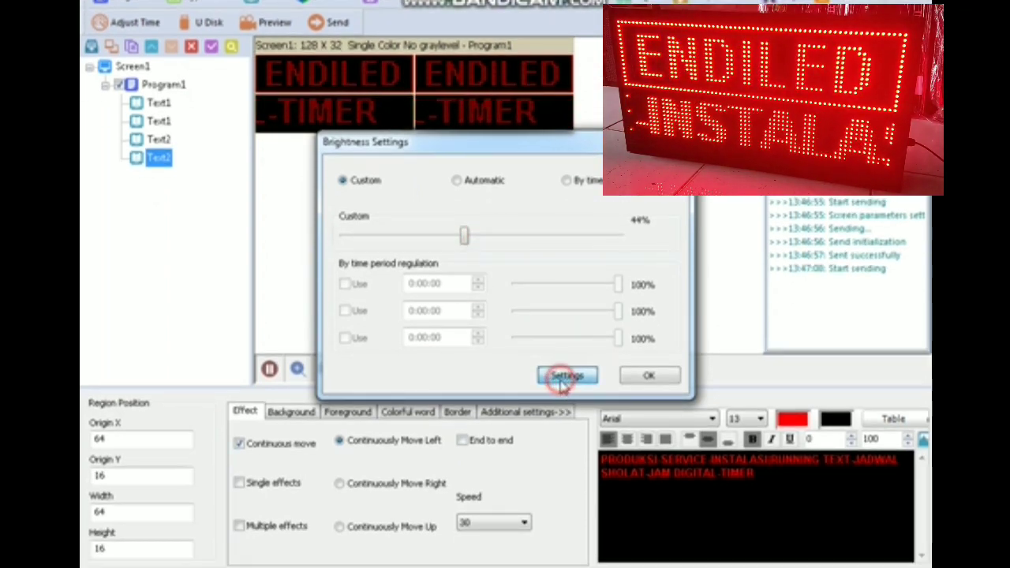
click(648, 377)
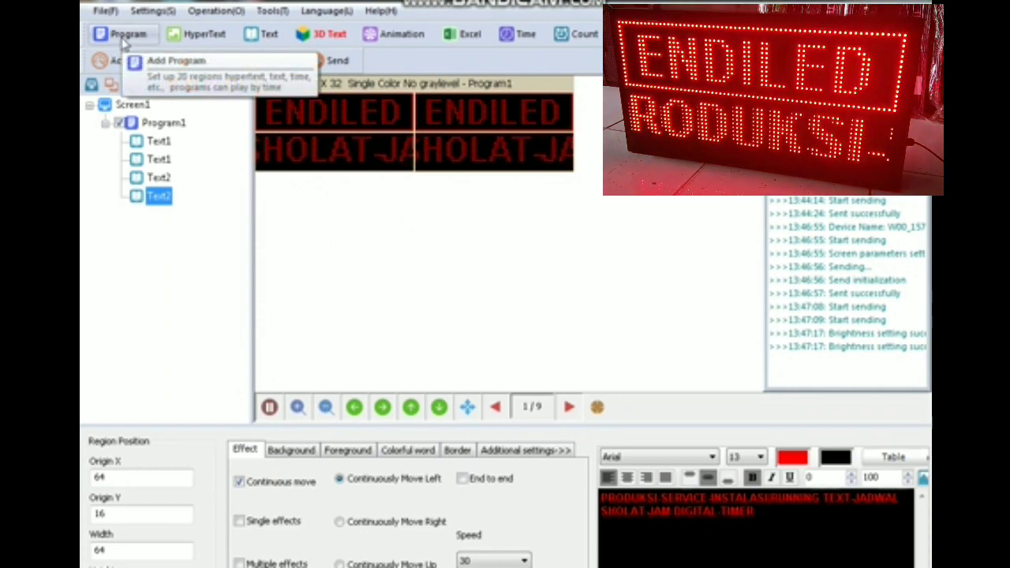
- Create Program2 with a new text region containing the phone number
click(158, 177)
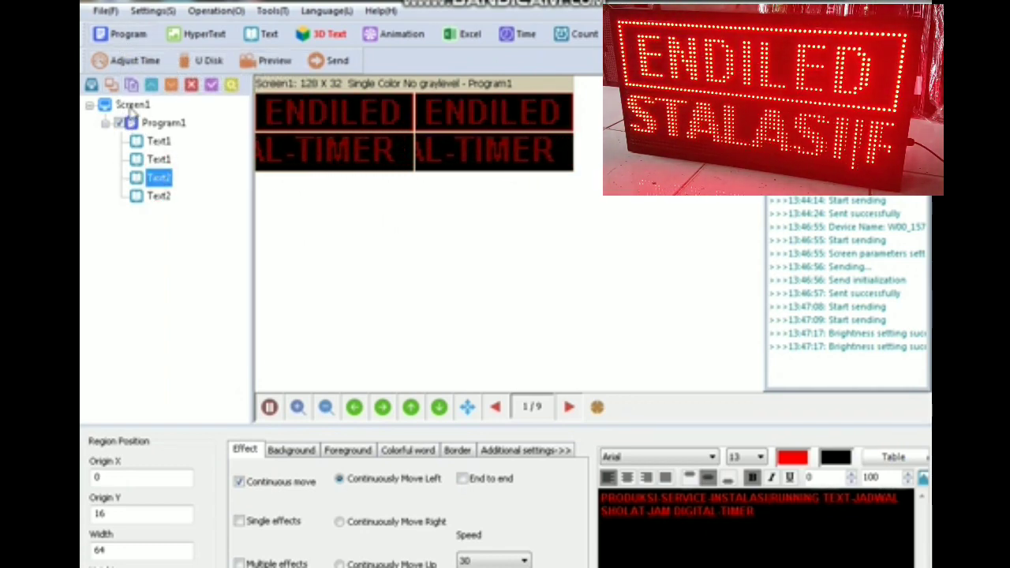
click(123, 33)
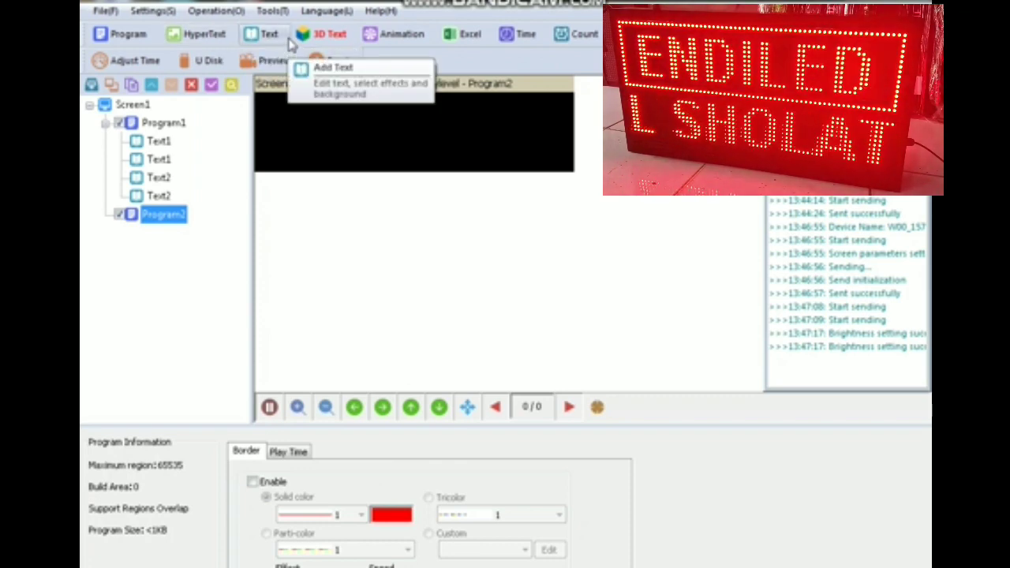
click(273, 34)
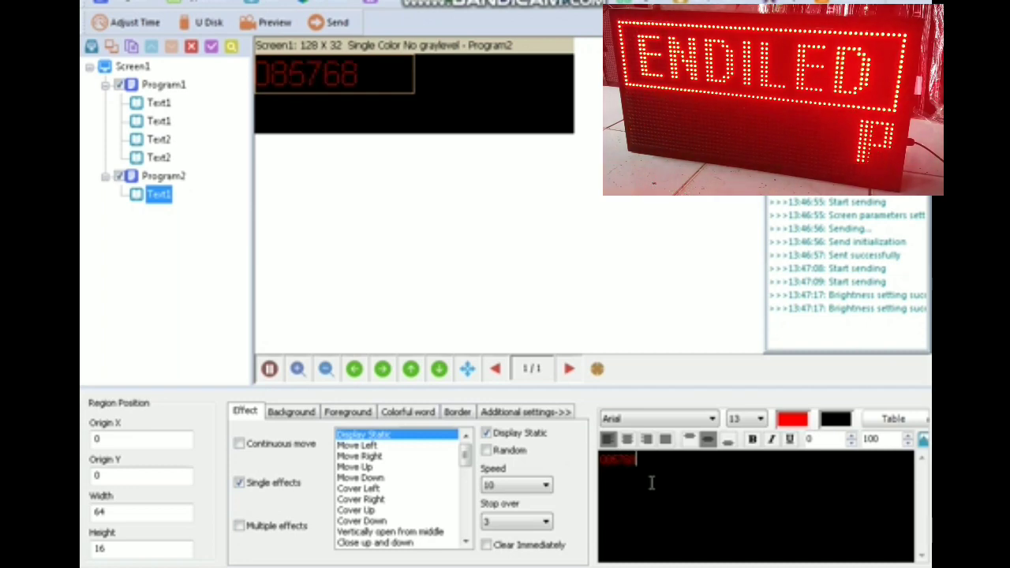
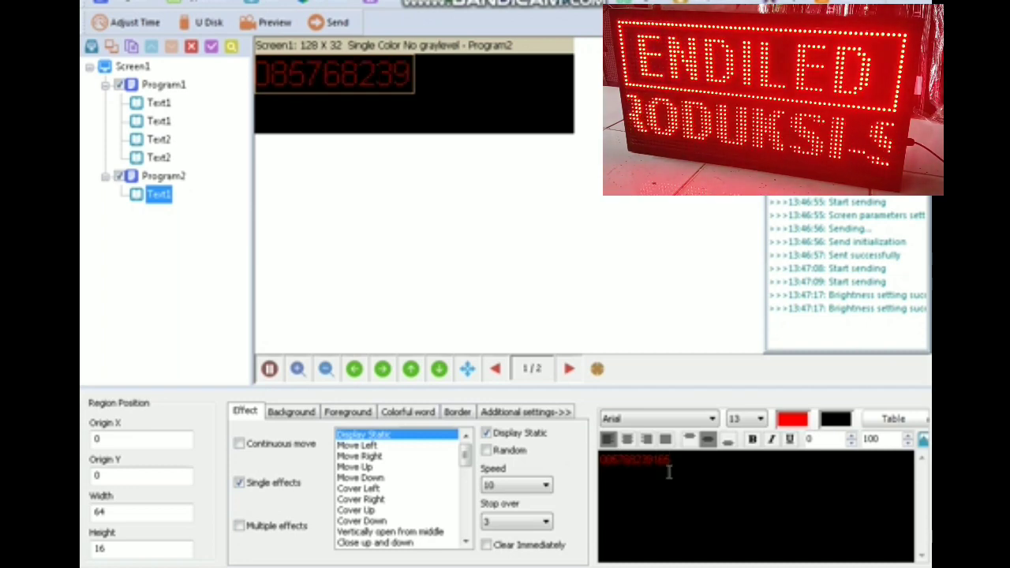
- Keep the phone number in Arial, resize its font, and centre it in the region
double_click(702, 477)
click(713, 419)
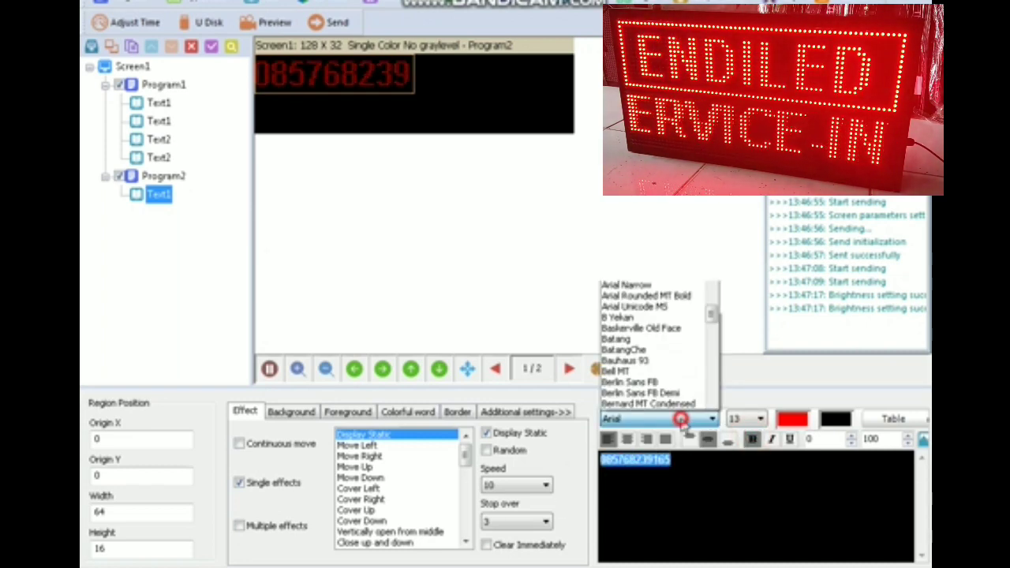
click(713, 420)
click(759, 419)
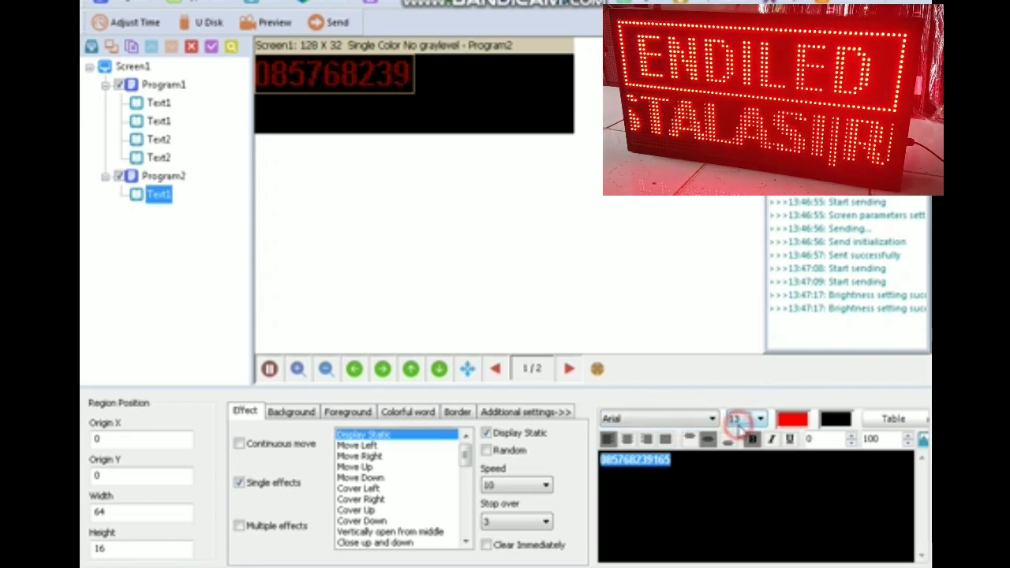
click(739, 399)
scroll(739, 426, up, 2)
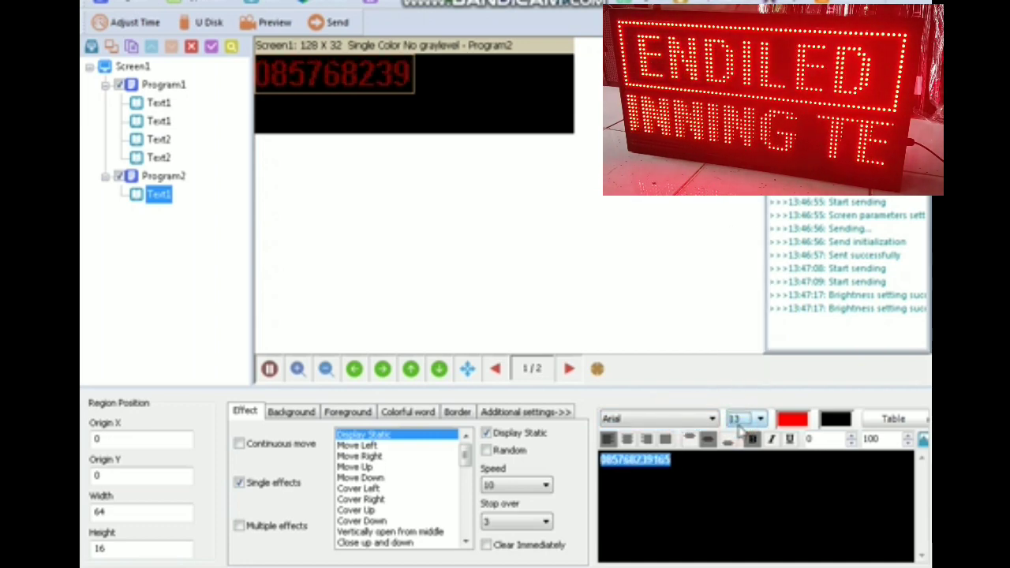
scroll(739, 427, up, 2)
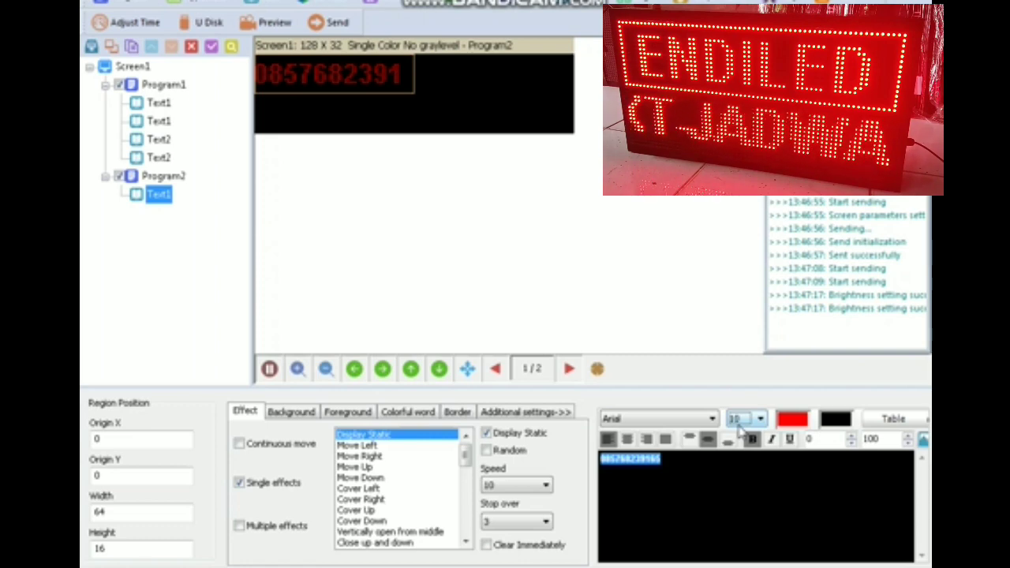
scroll(740, 427, up, 1)
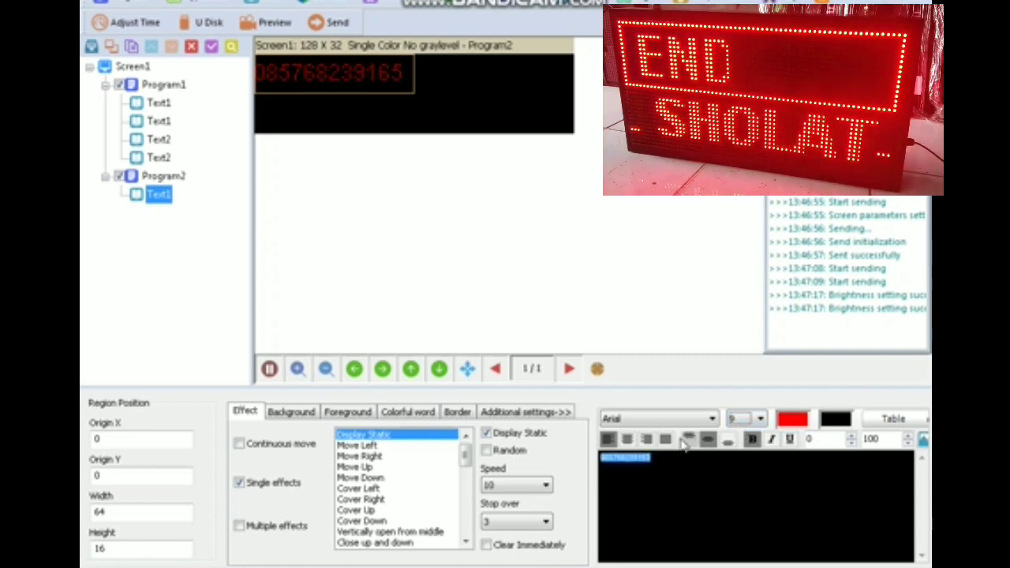
click(628, 439)
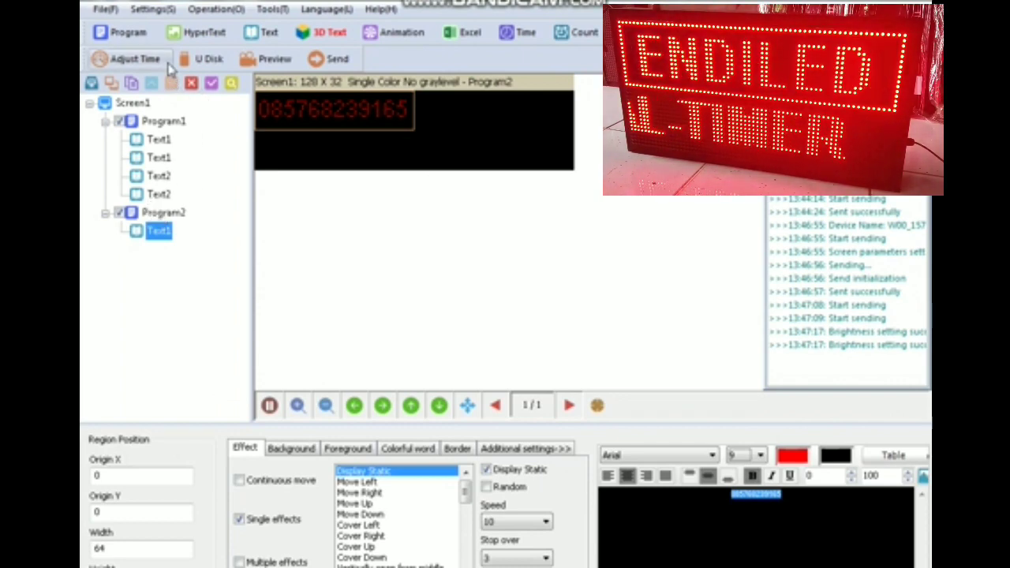
click(266, 32)
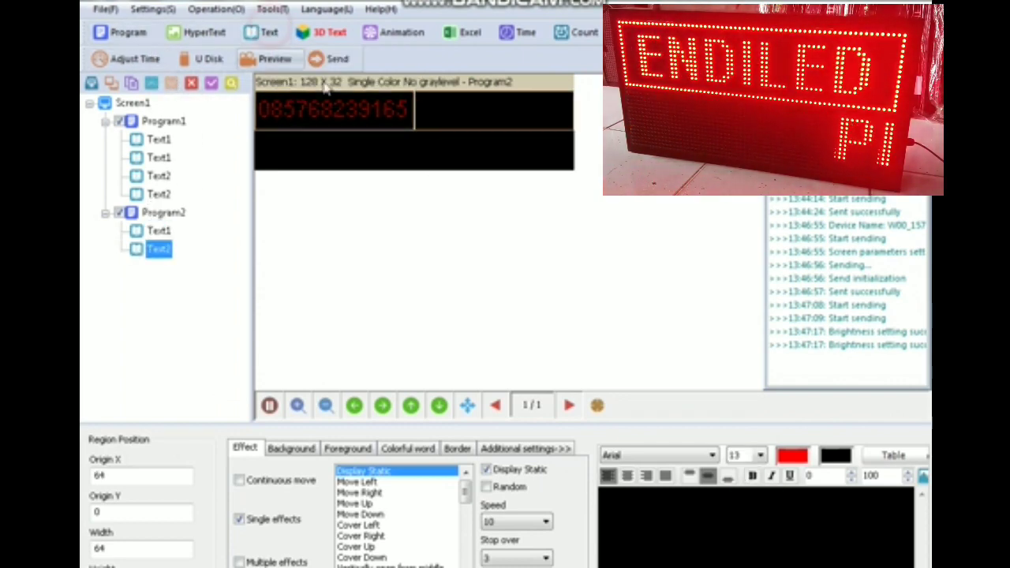
drag(448, 108, 275, 209)
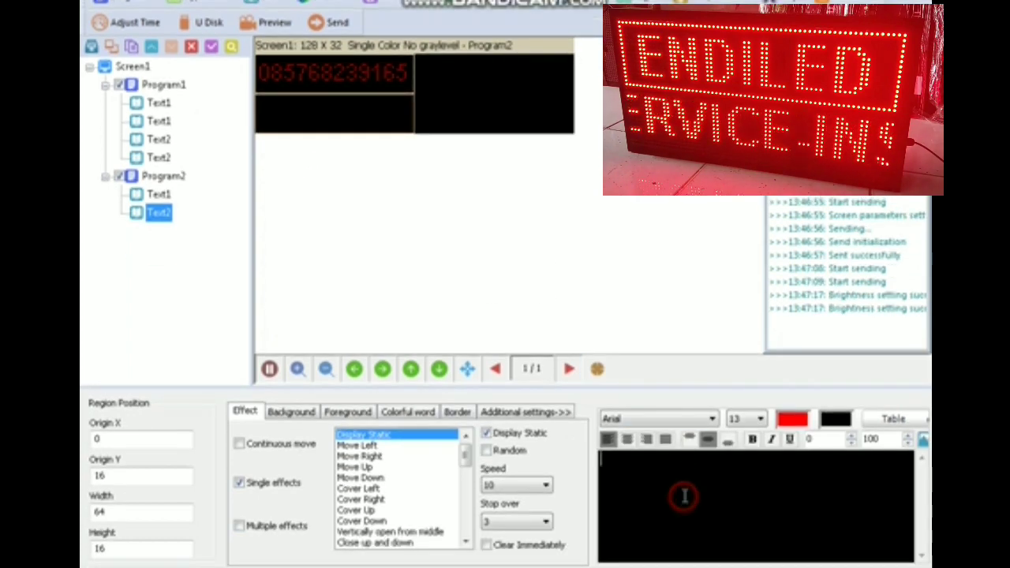
text(www)
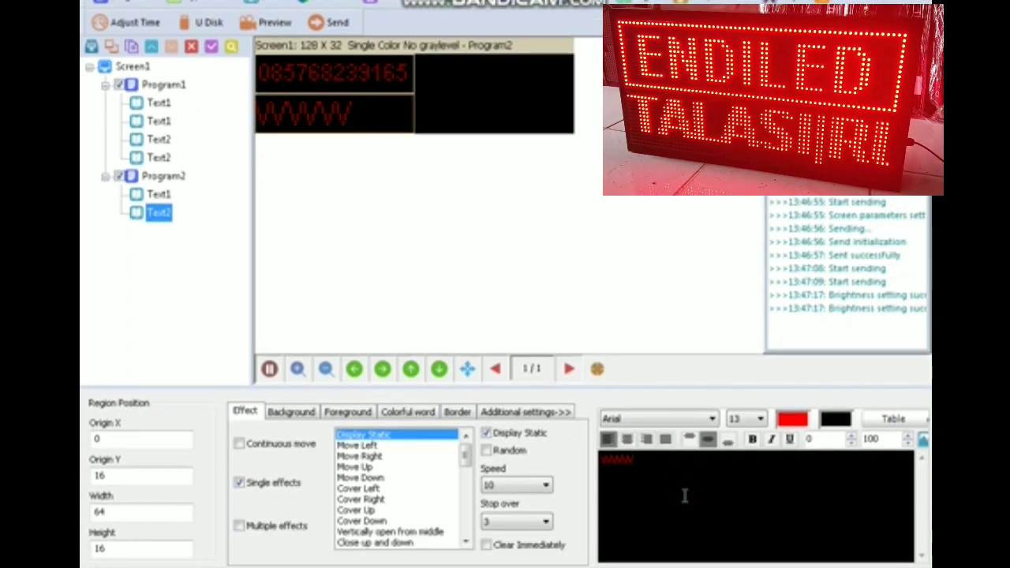
text(.)
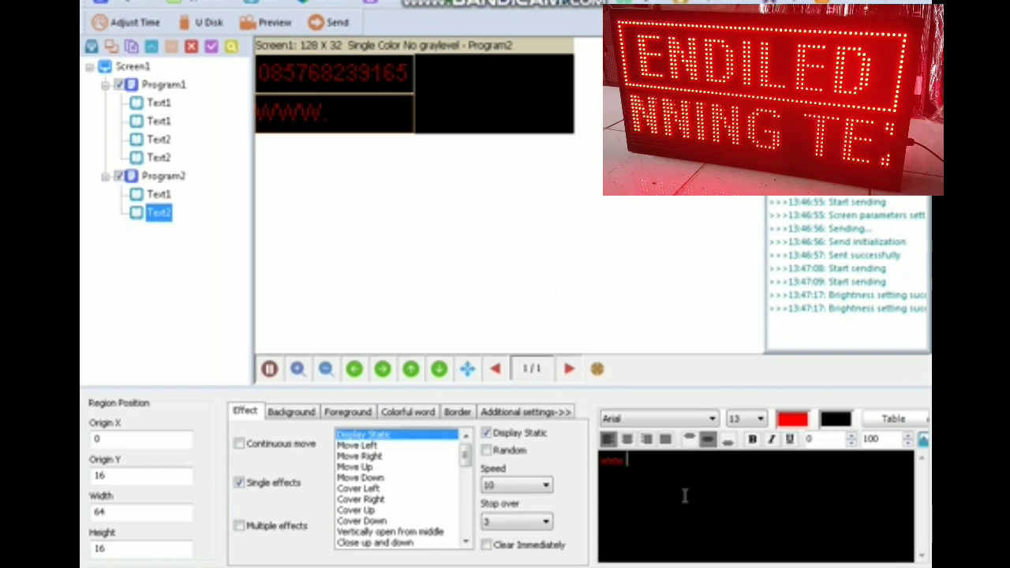
text(endiled.com)
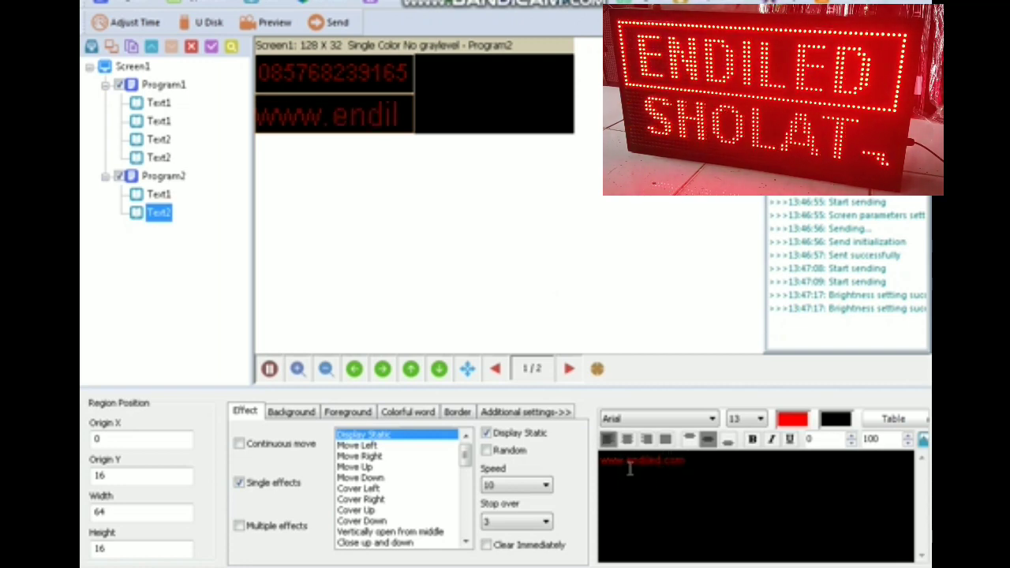
drag(688, 463, 553, 492)
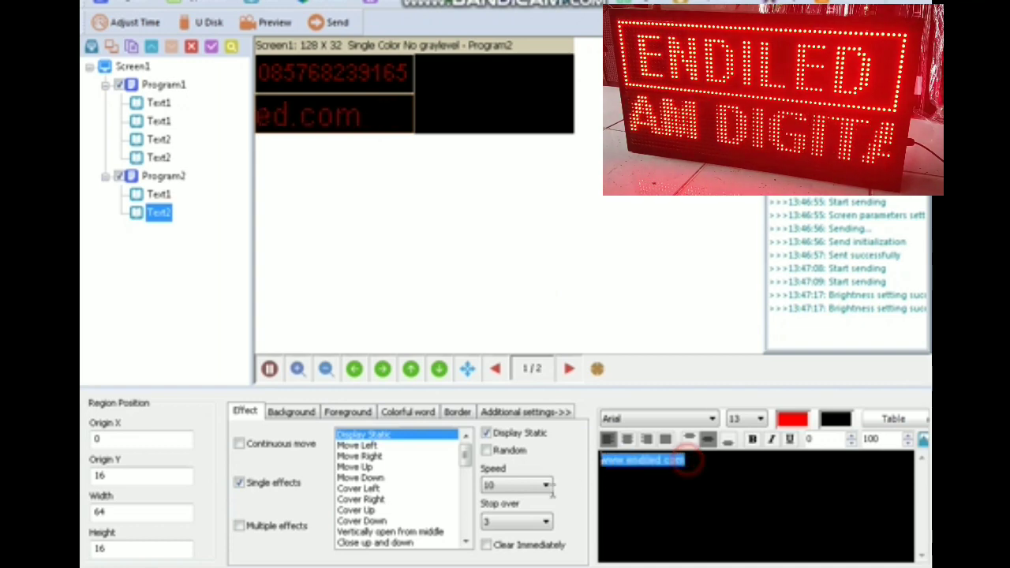
click(742, 421)
scroll(742, 422, up, 3)
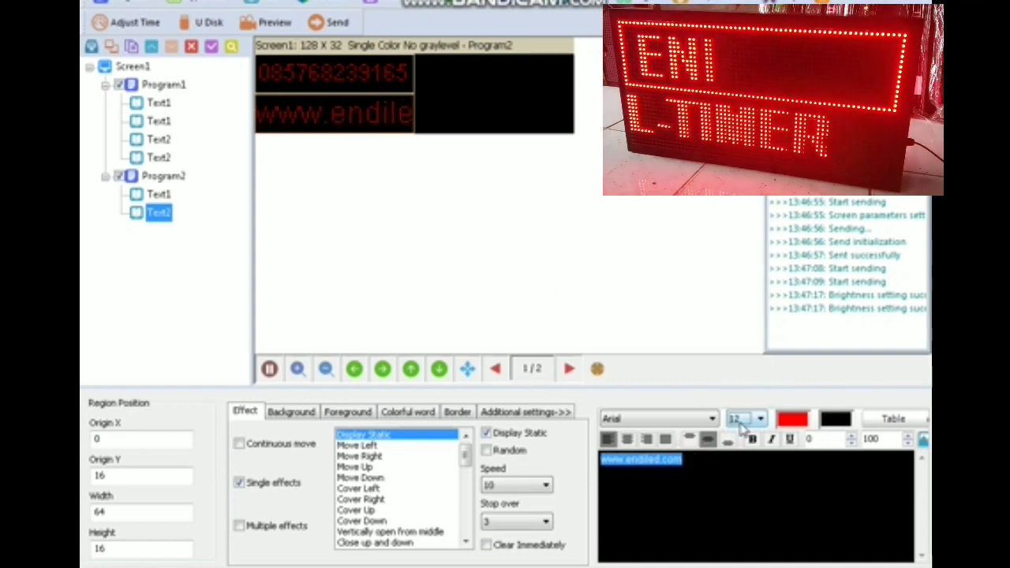
click(646, 464)
drag(600, 463, 621, 463)
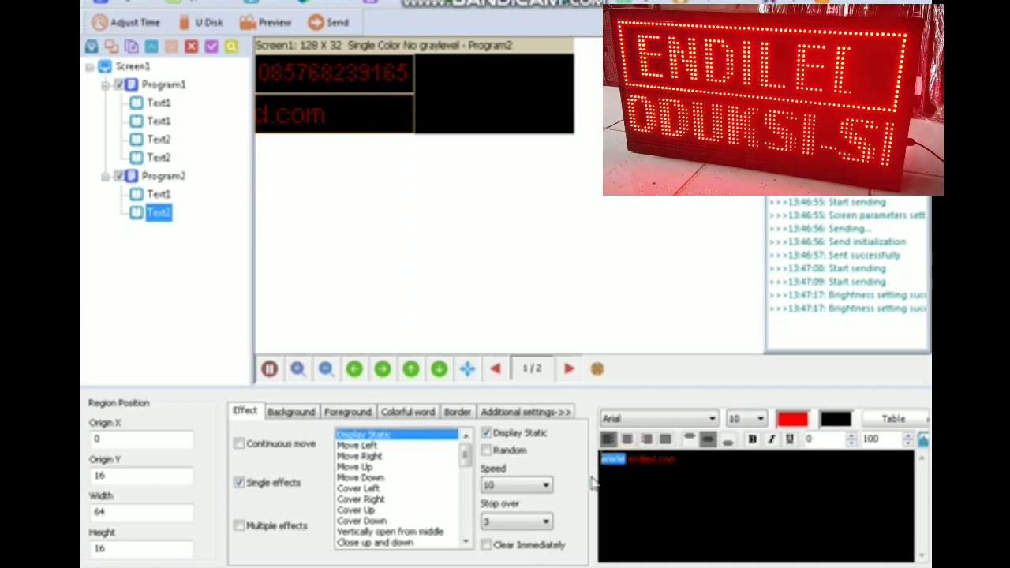
key(BackSpace)
drag(677, 478, 606, 470)
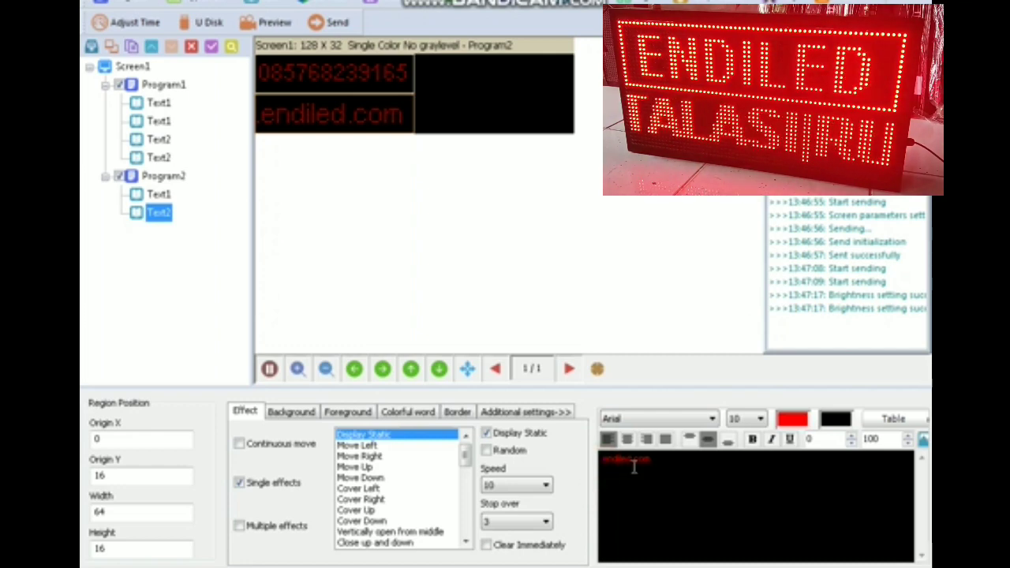
click(666, 442)
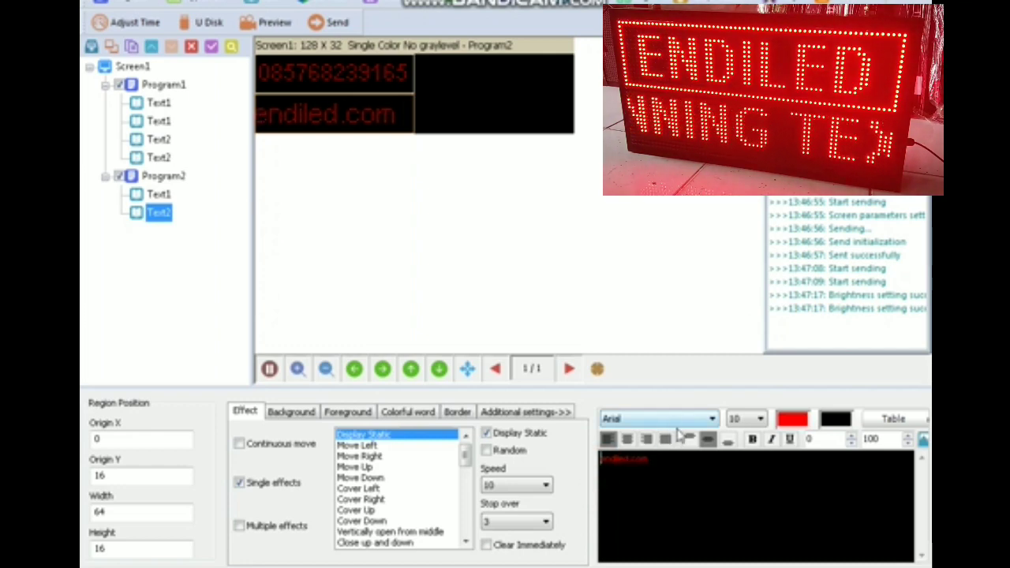
- Select the endiled.com text and try the Eras Bold ITC font
double_click(672, 467)
double_click(667, 471)
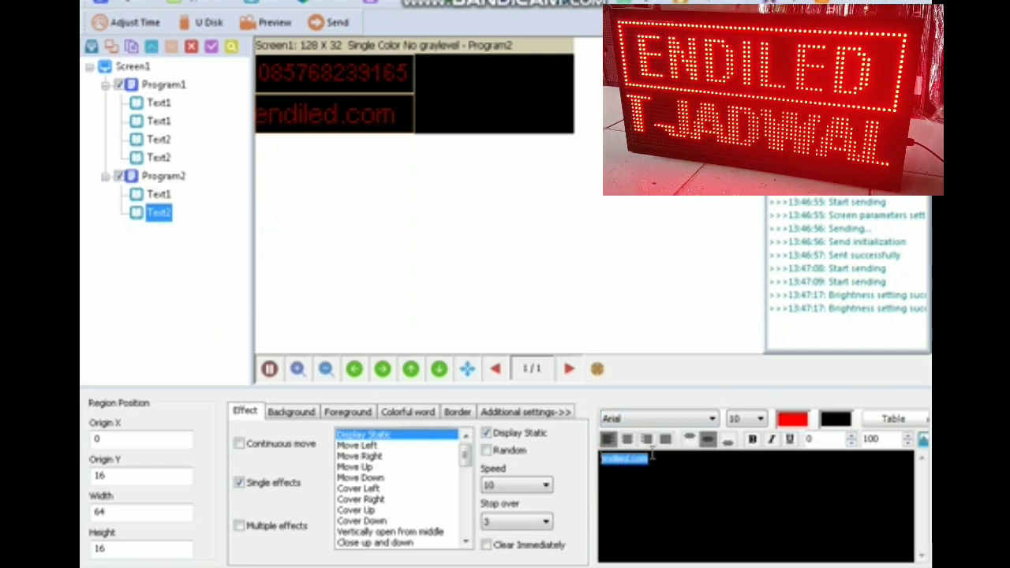
click(659, 419)
scroll(678, 302, down, 5)
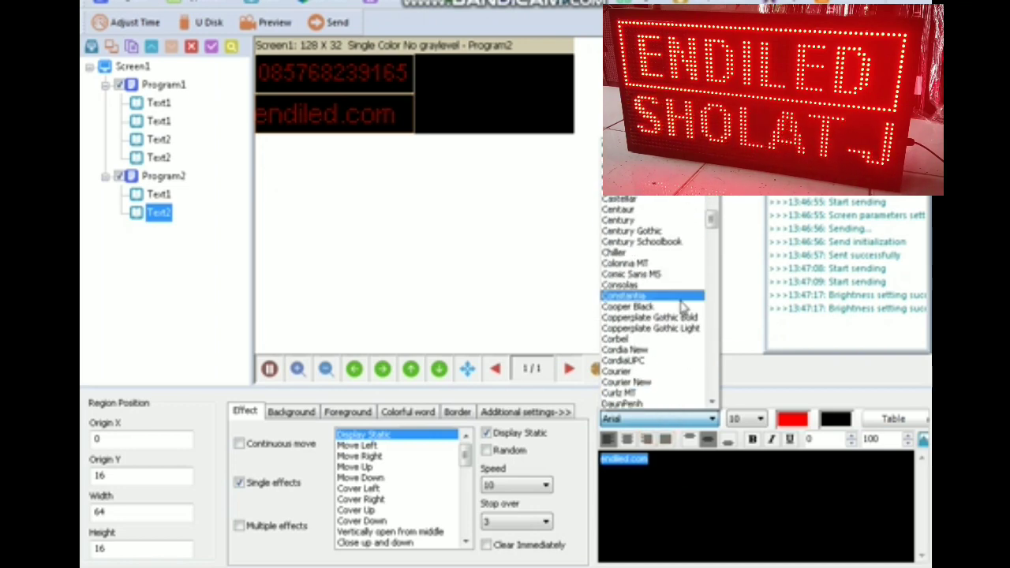
scroll(683, 306, up, 2)
scroll(682, 308, down, 7)
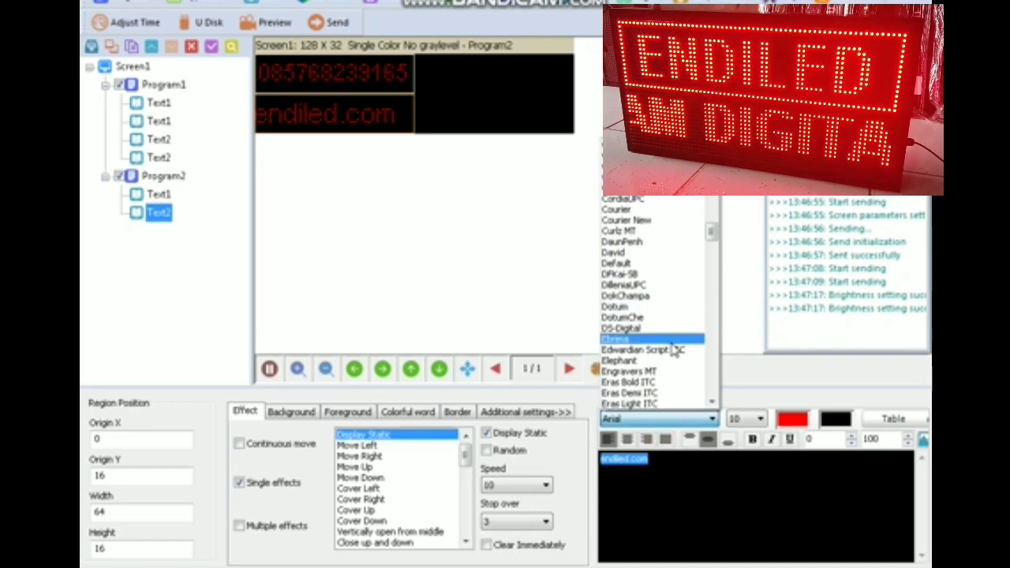
scroll(675, 348, down, 1)
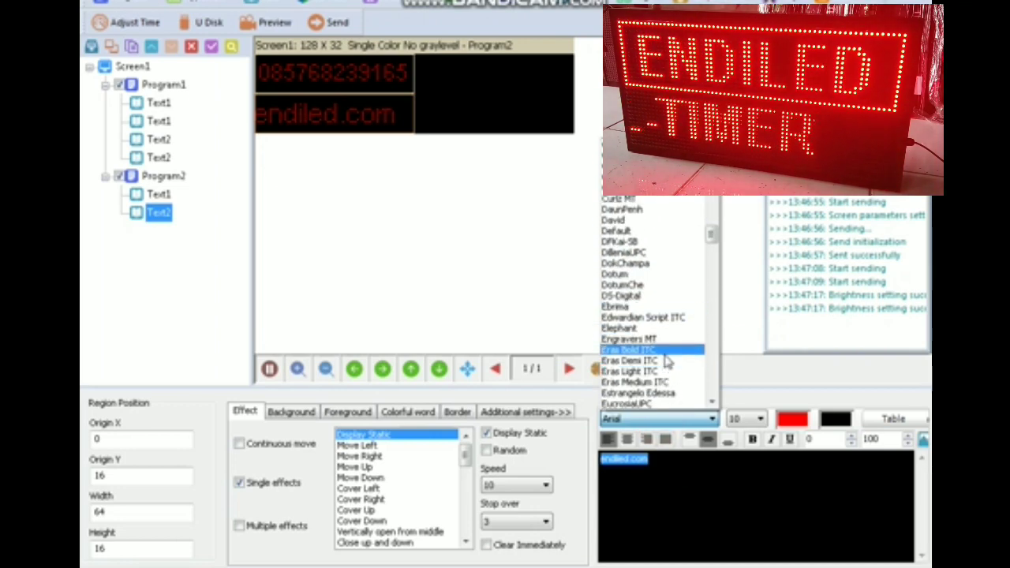
click(668, 350)
- Switch the endiled.com font to Ebrima and enlarge it to size 15
click(662, 419)
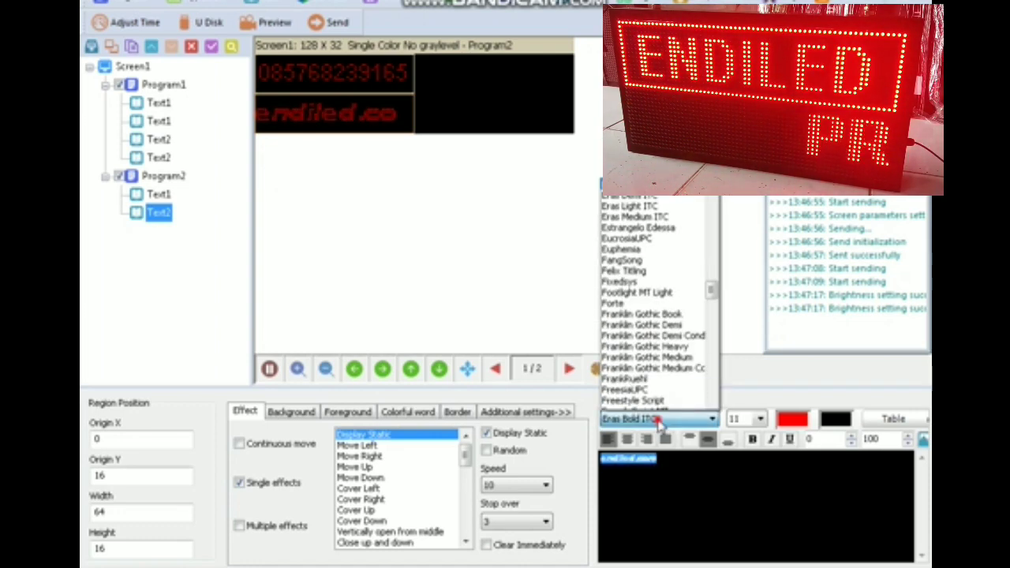
scroll(662, 419, up, 1)
scroll(661, 419, up, 1)
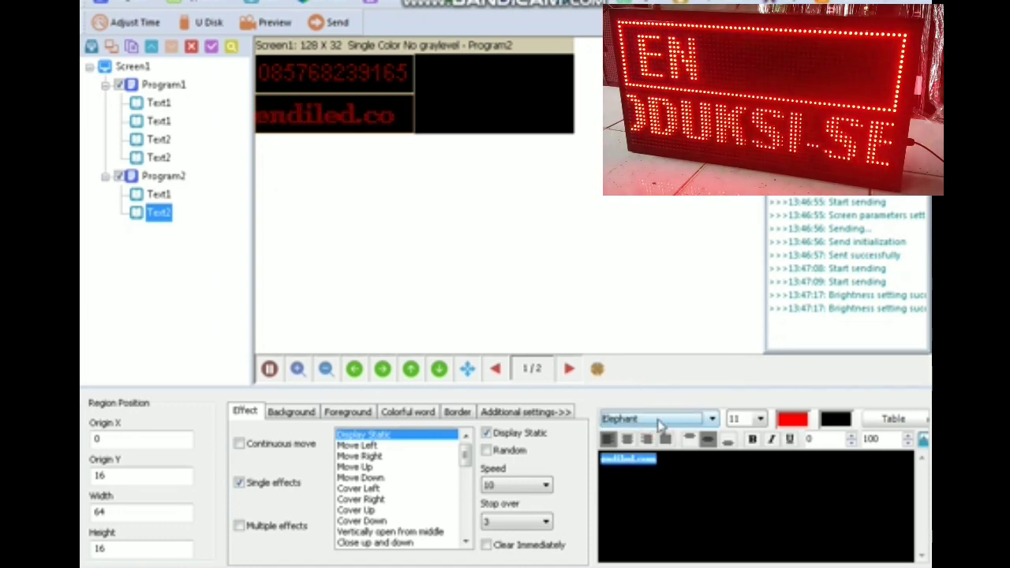
scroll(661, 424, down, 2)
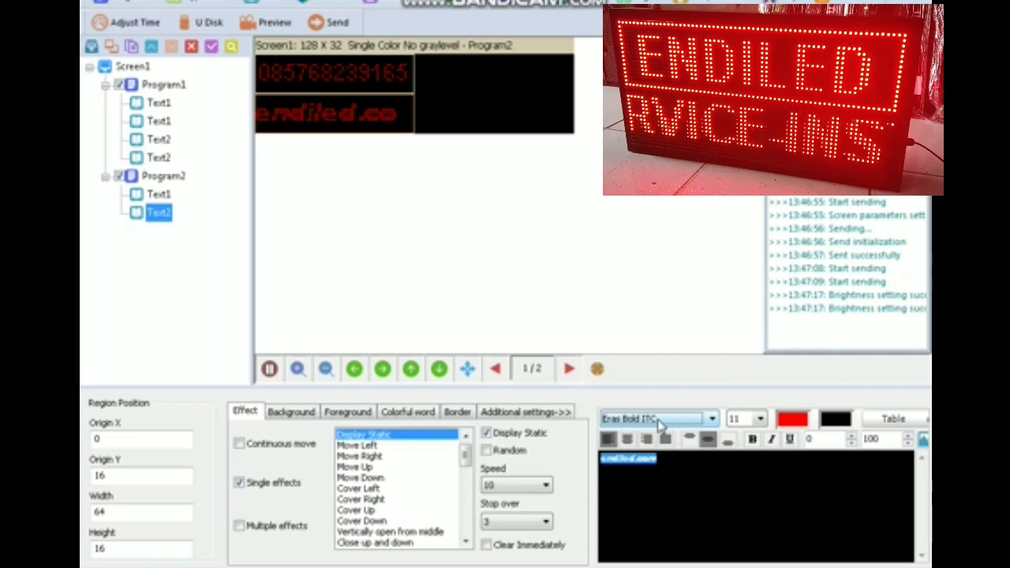
scroll(661, 424, down, 1)
scroll(661, 424, down, 1)
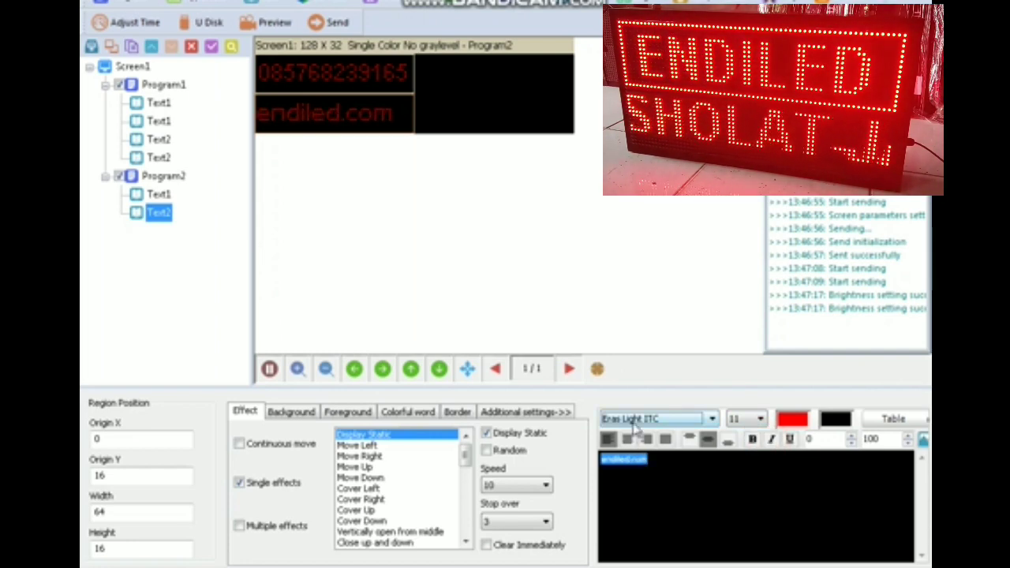
scroll(636, 424, down, 1)
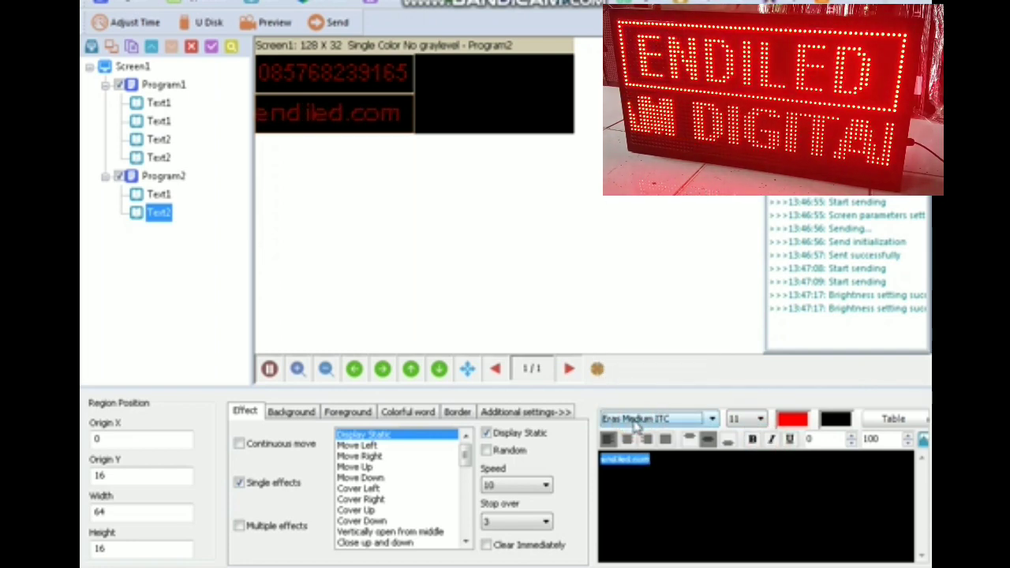
scroll(635, 424, down, 2)
scroll(635, 424, up, 3)
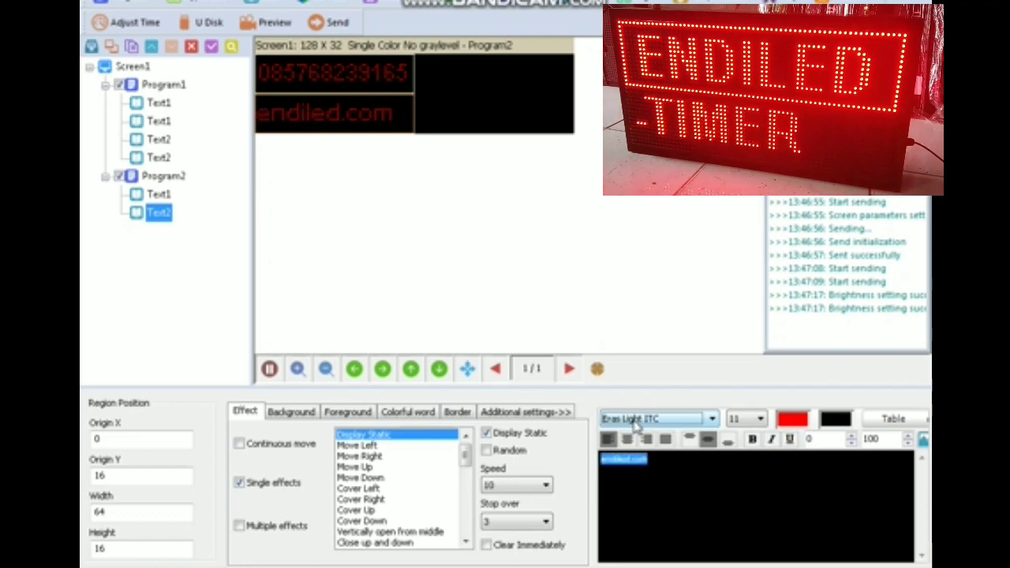
scroll(635, 424, up, 5)
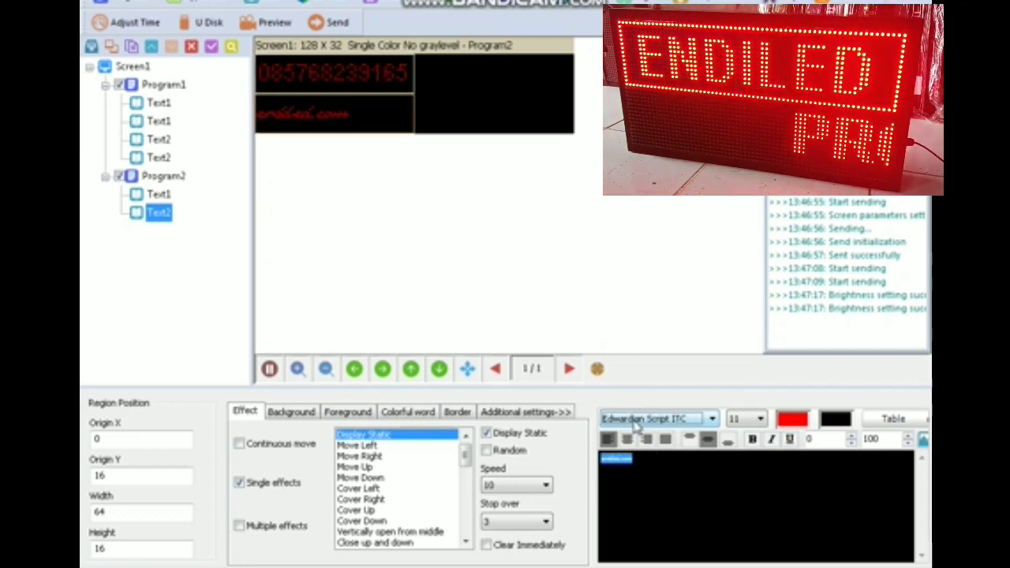
scroll(635, 424, down, 2)
scroll(636, 424, up, 3)
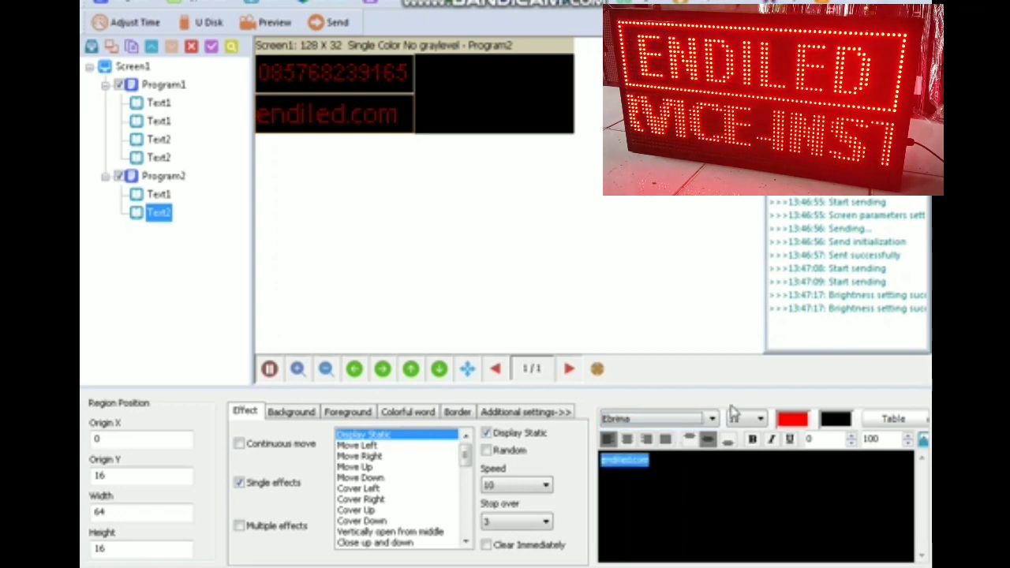
click(735, 418)
scroll(742, 420, down, 3)
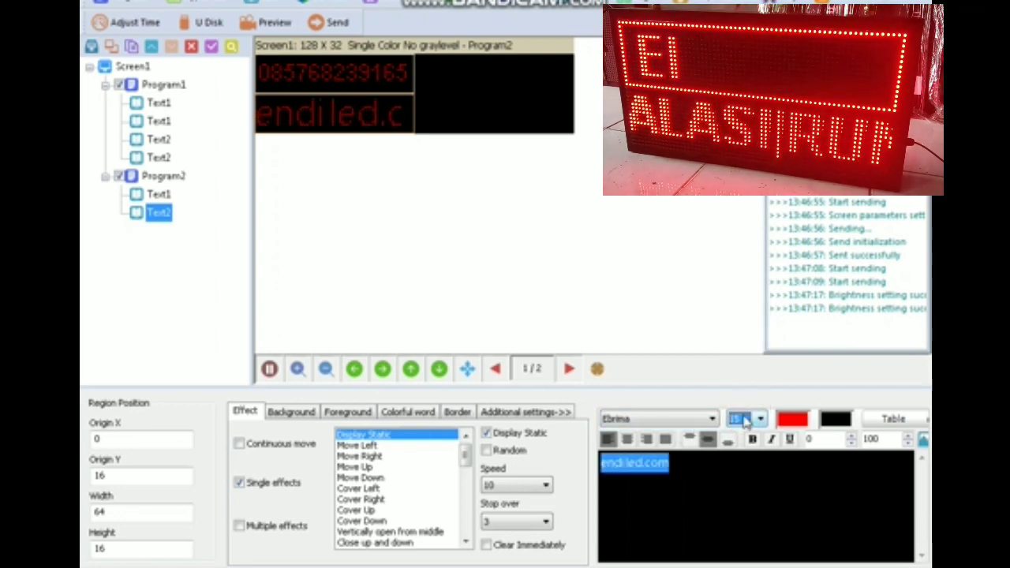
click(772, 439)
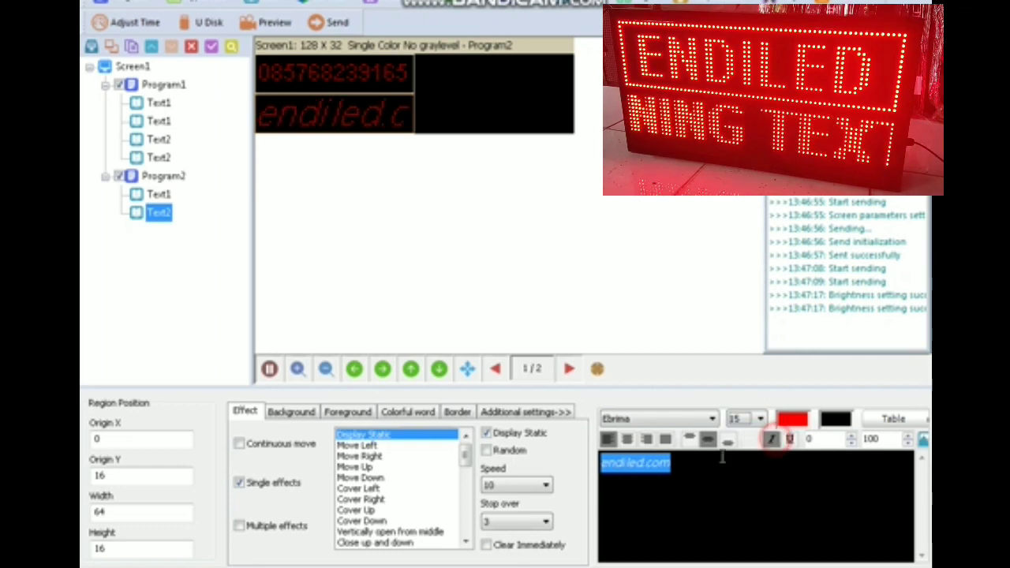
click(612, 468)
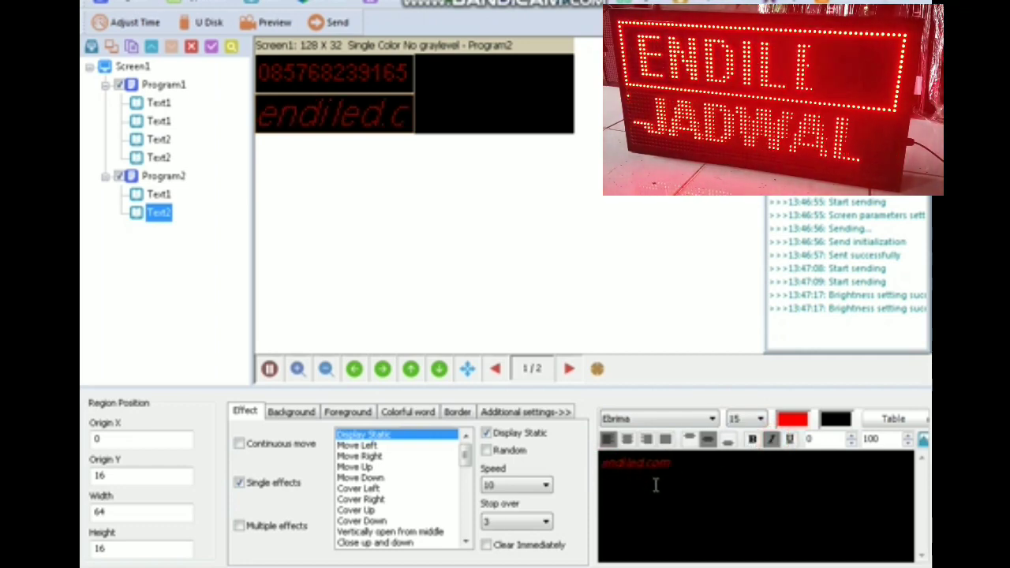
text(www.)
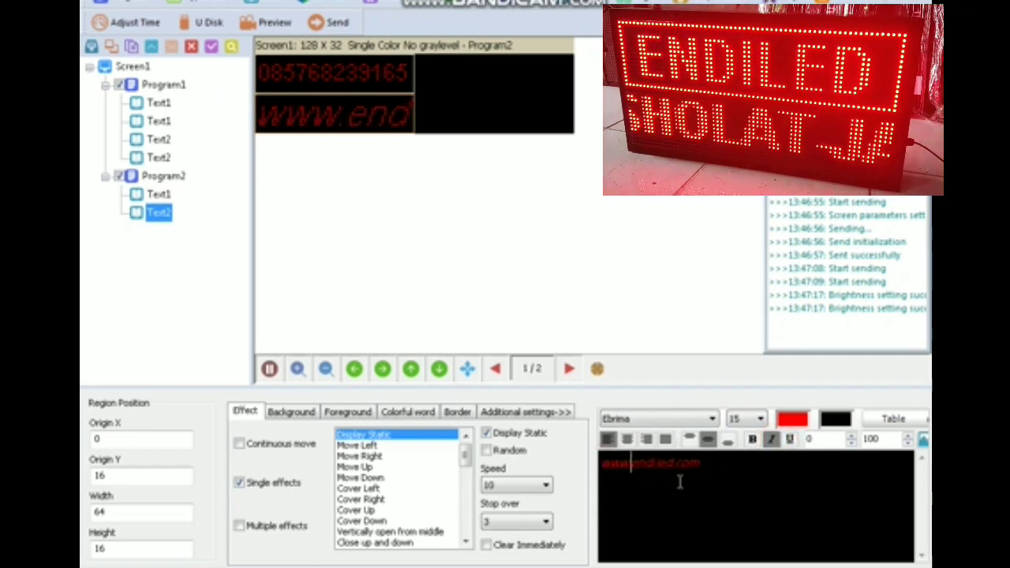
drag(708, 471, 603, 466)
- Make the URL scroll continuously left at speed 30
click(239, 443)
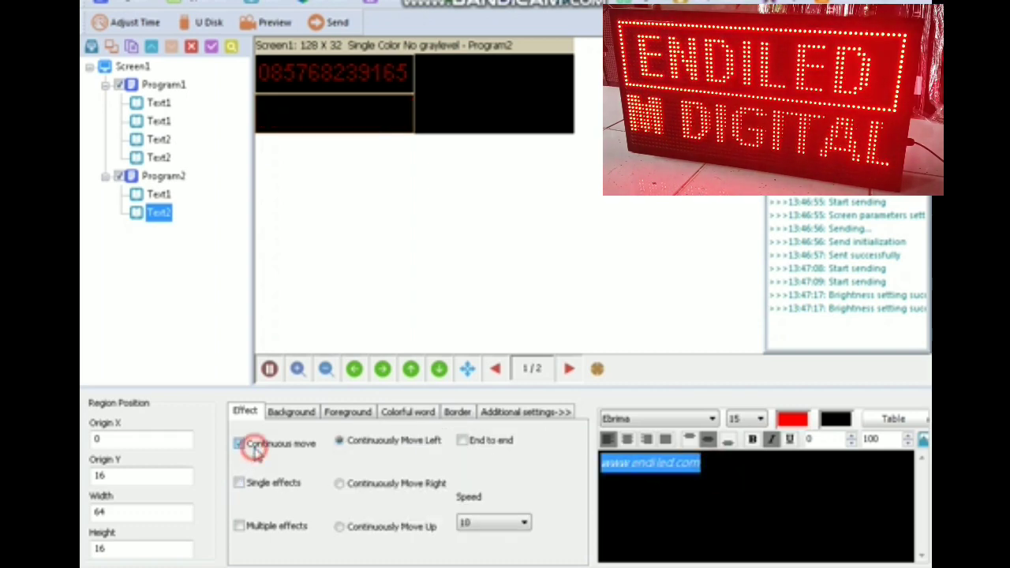
click(506, 523)
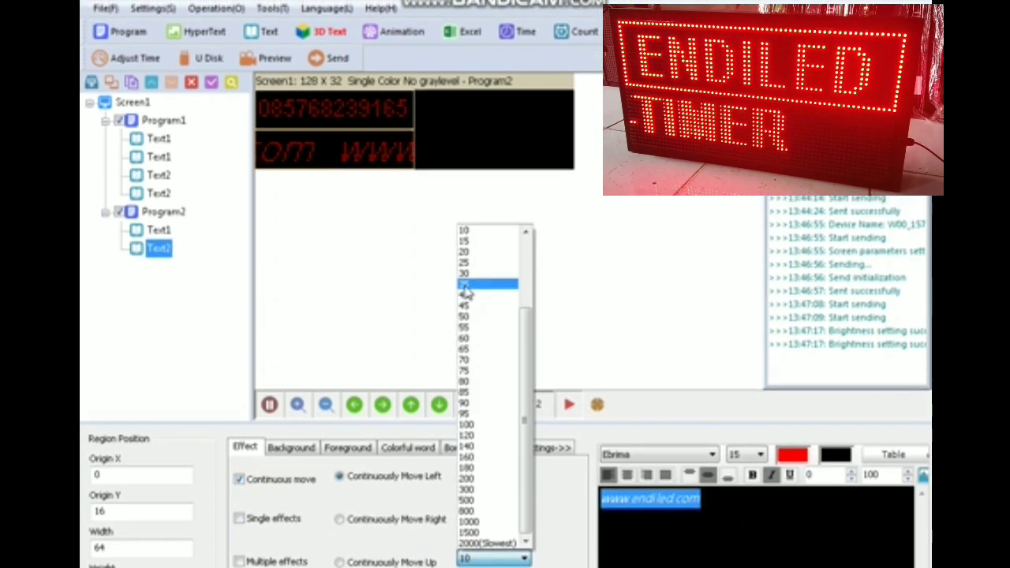
click(466, 255)
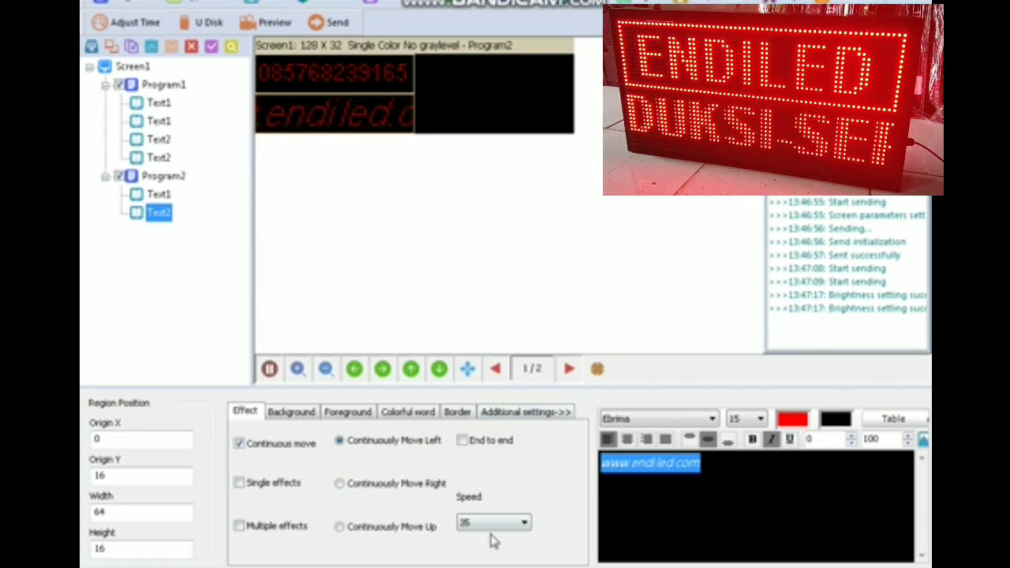
text(30)
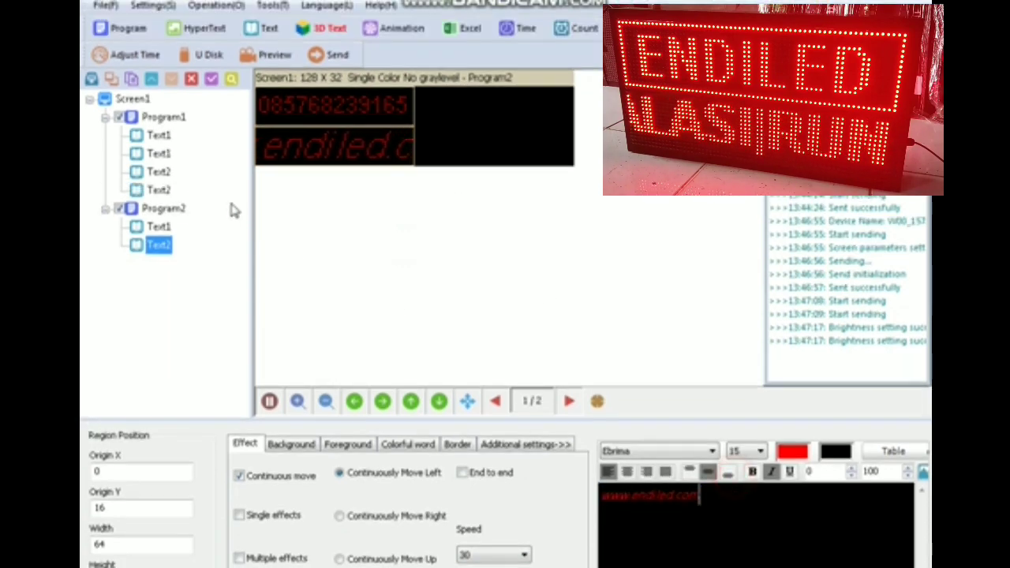
- Copy Program2's phone-number Text1 region and paste a duplicate into Program2
click(158, 194)
right_click(158, 194)
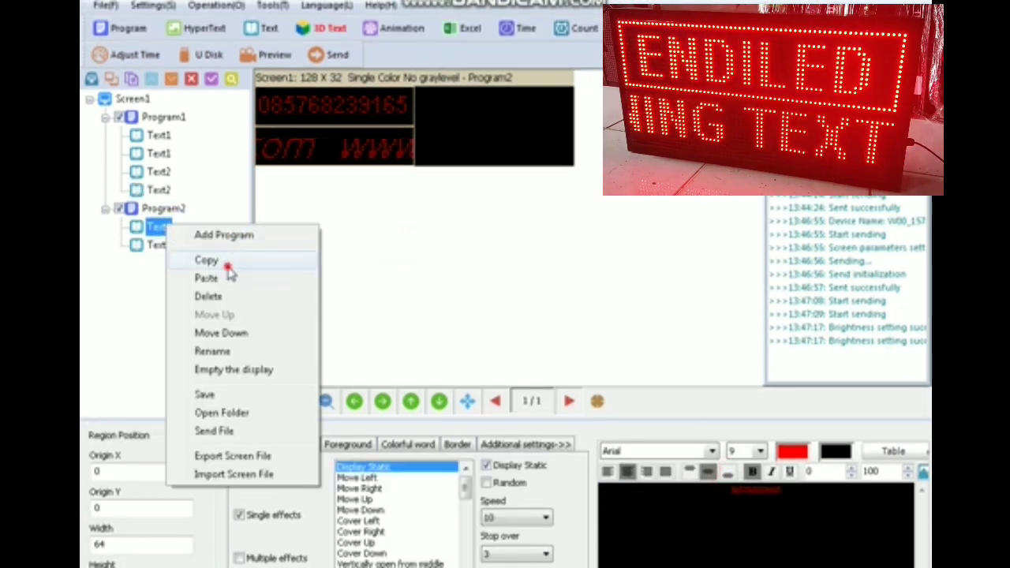
click(227, 264)
click(162, 209)
right_click(161, 208)
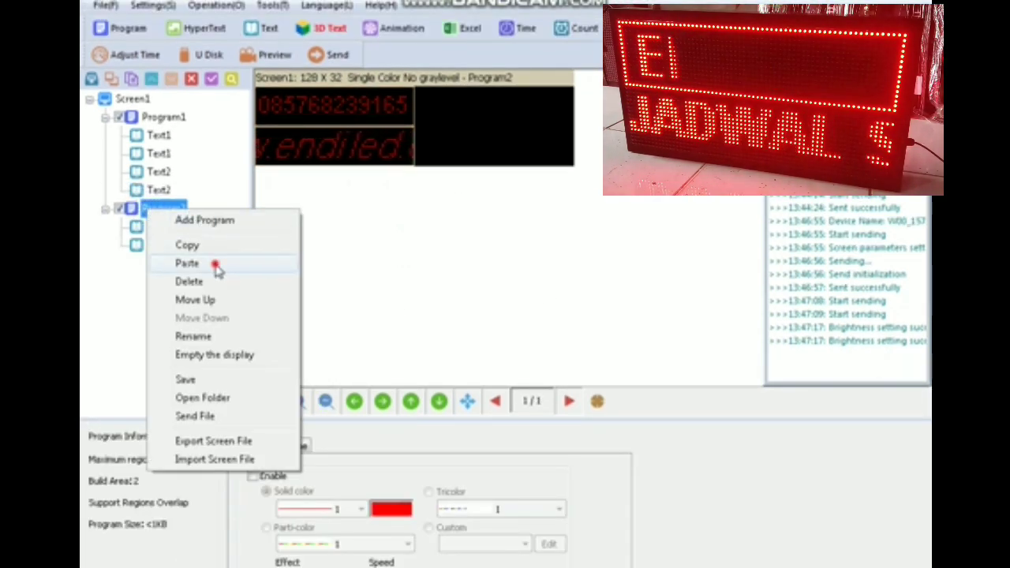
click(214, 266)
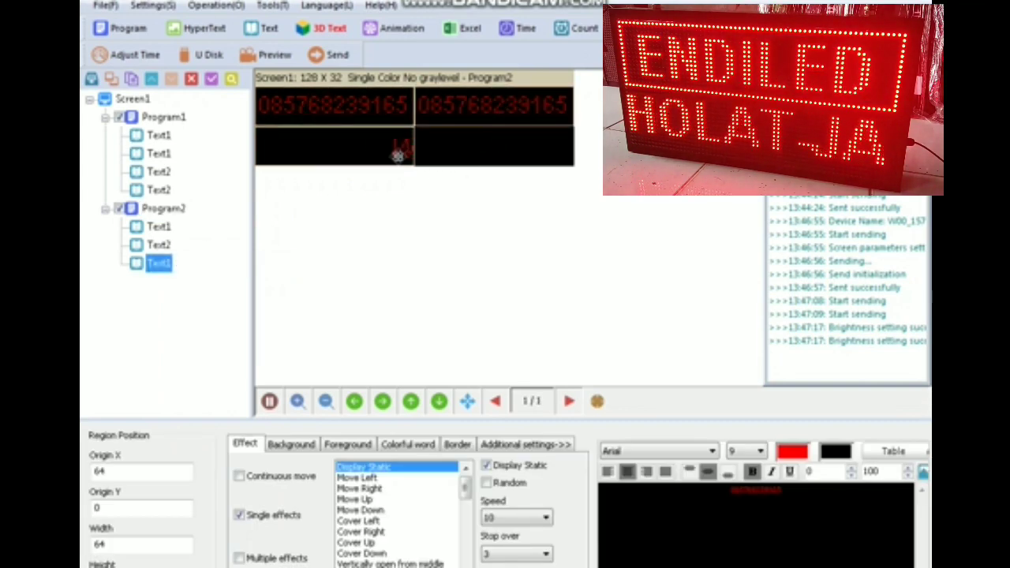
- Copy the website Text2 region and paste a duplicate into Program2
click(364, 150)
right_click(156, 246)
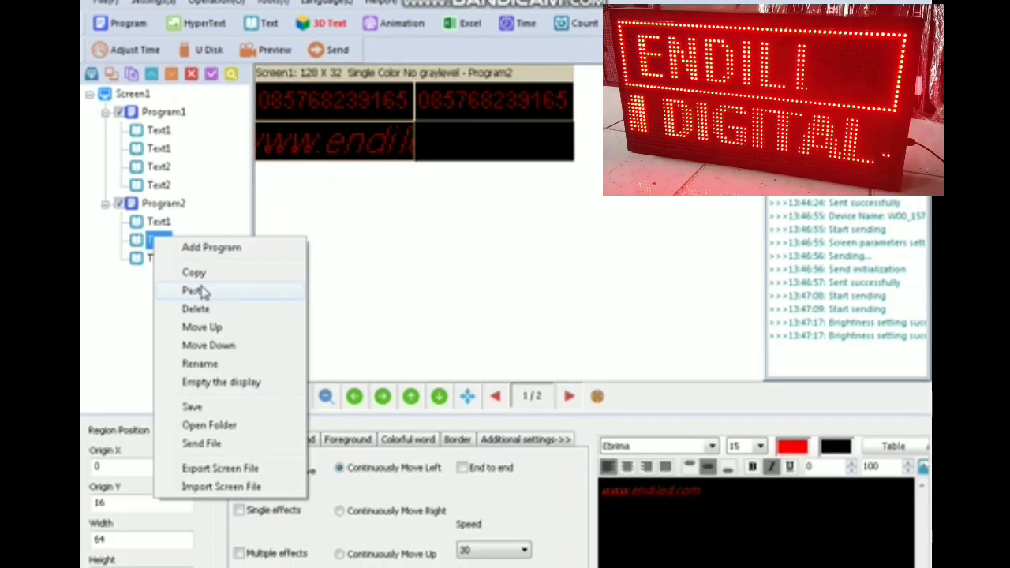
click(201, 272)
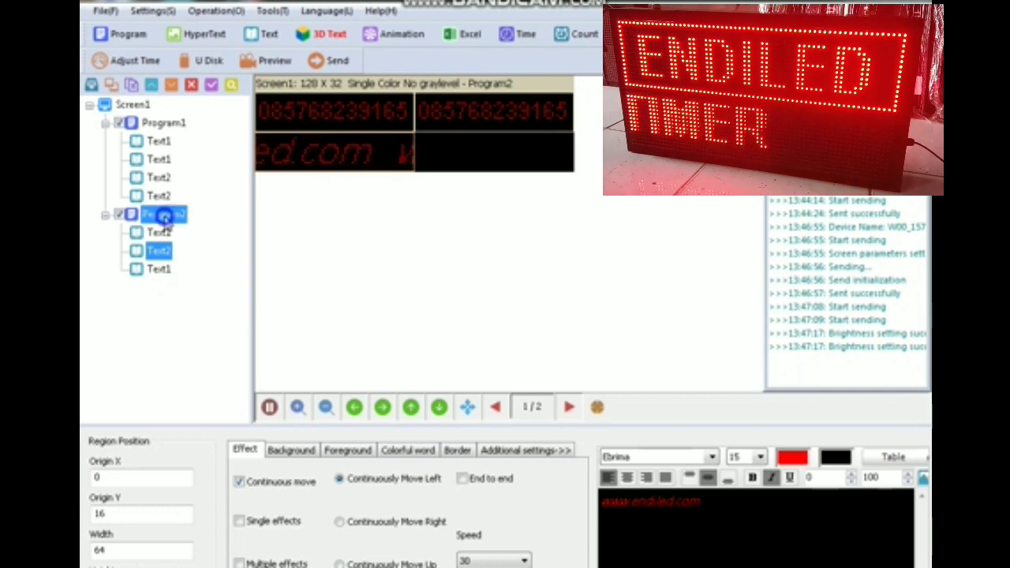
right_click(165, 218)
click(205, 271)
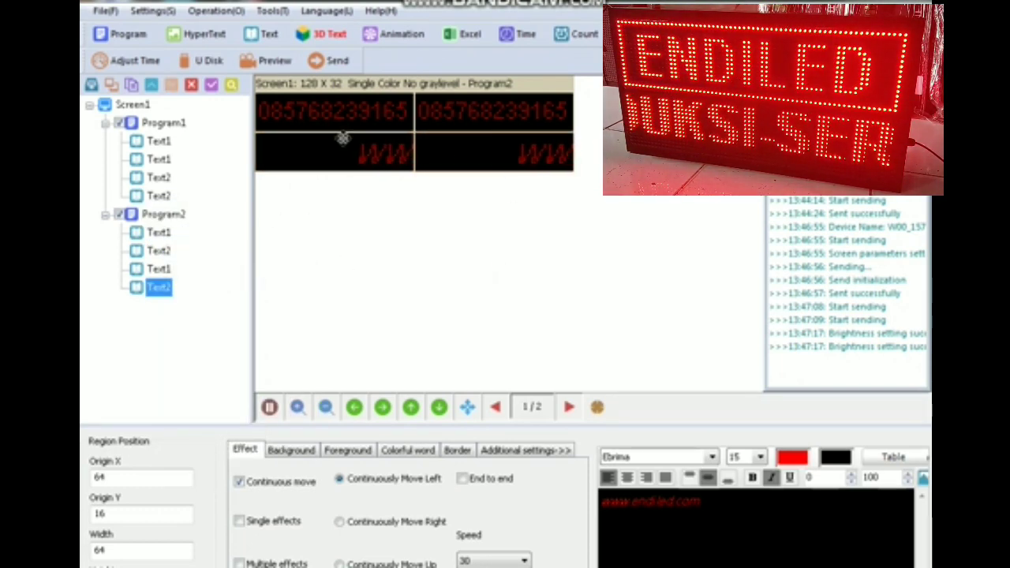
- Send both programs to the LED sign, then bring up Program2's context menu
click(333, 63)
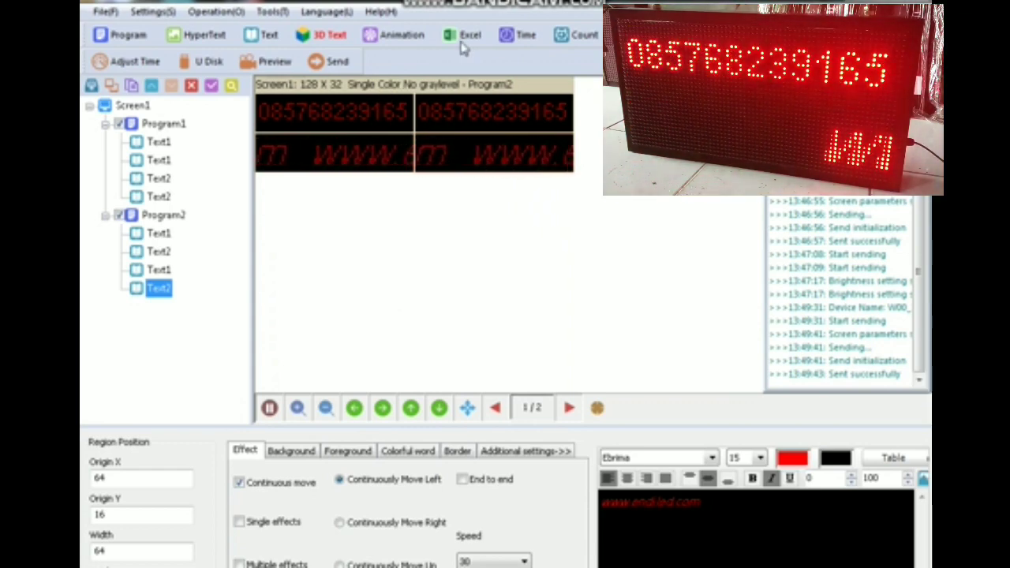
click(153, 223)
right_click(154, 223)
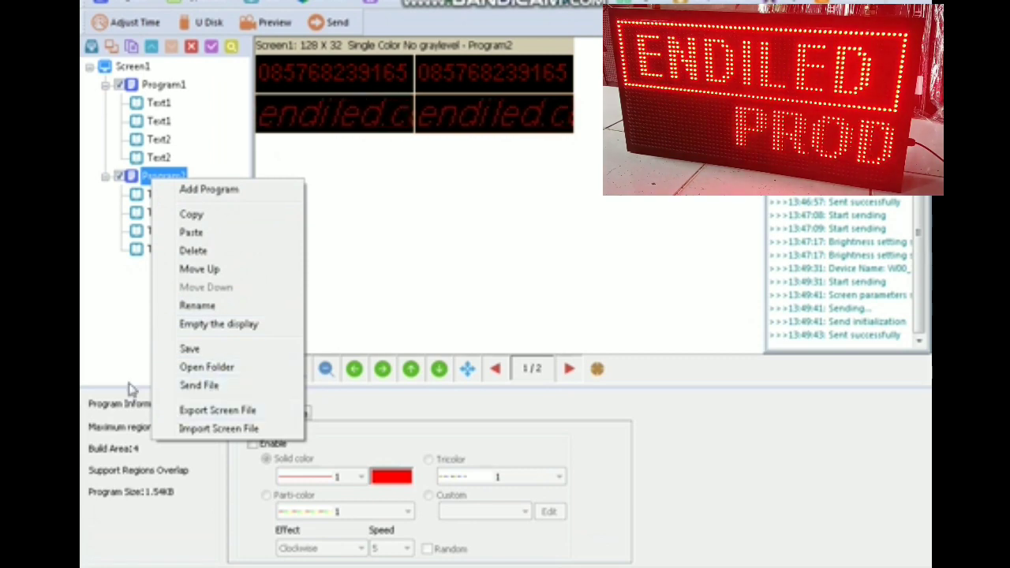
- Send Program2 with its border enabled, then disable the border and resend it
click(113, 331)
click(265, 445)
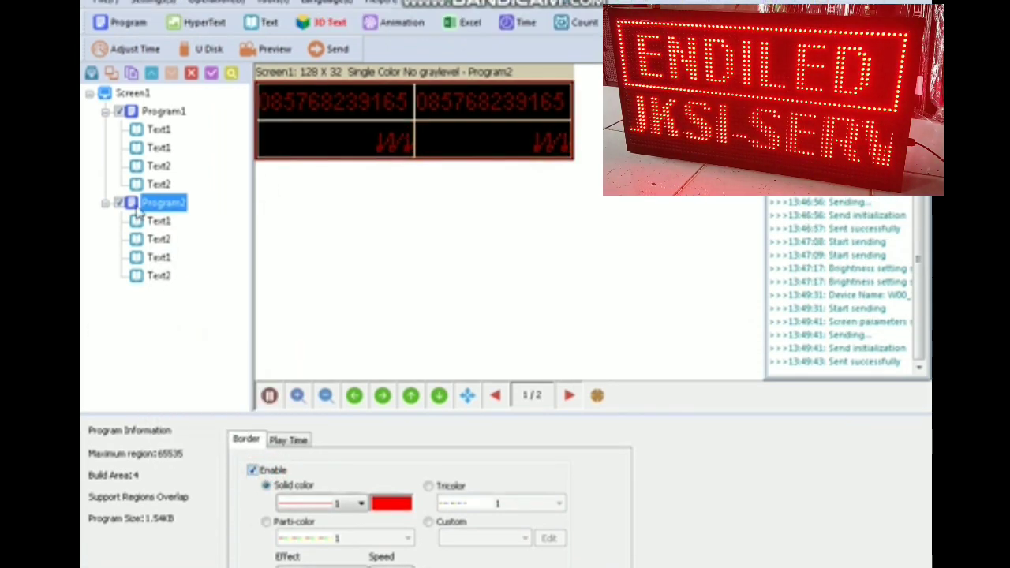
click(327, 48)
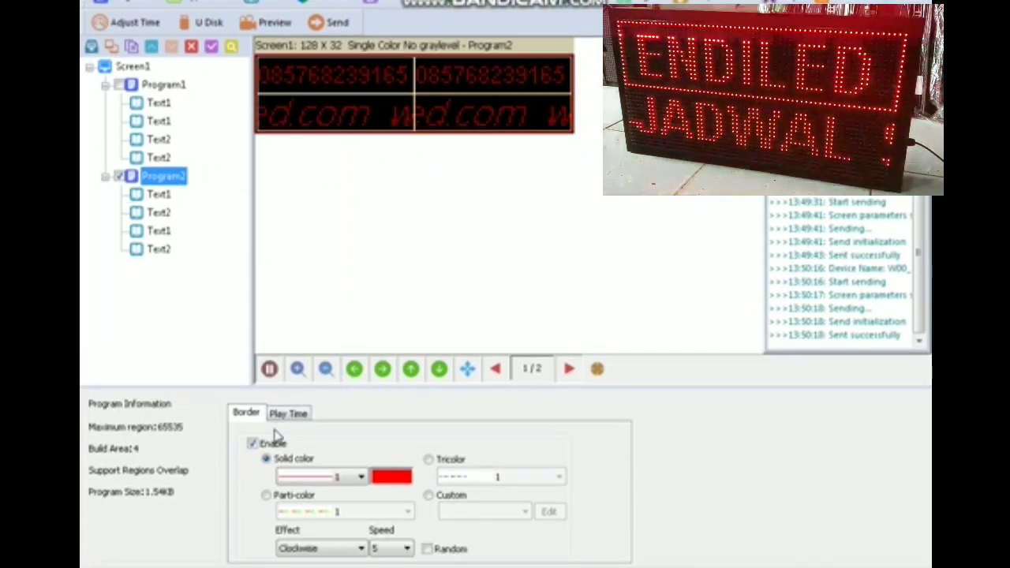
click(254, 482)
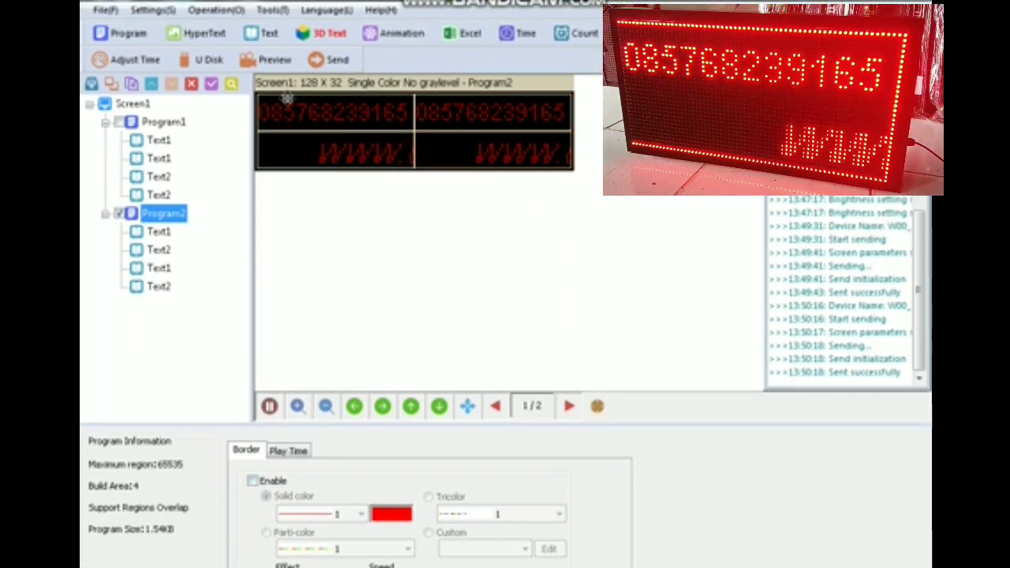
click(328, 63)
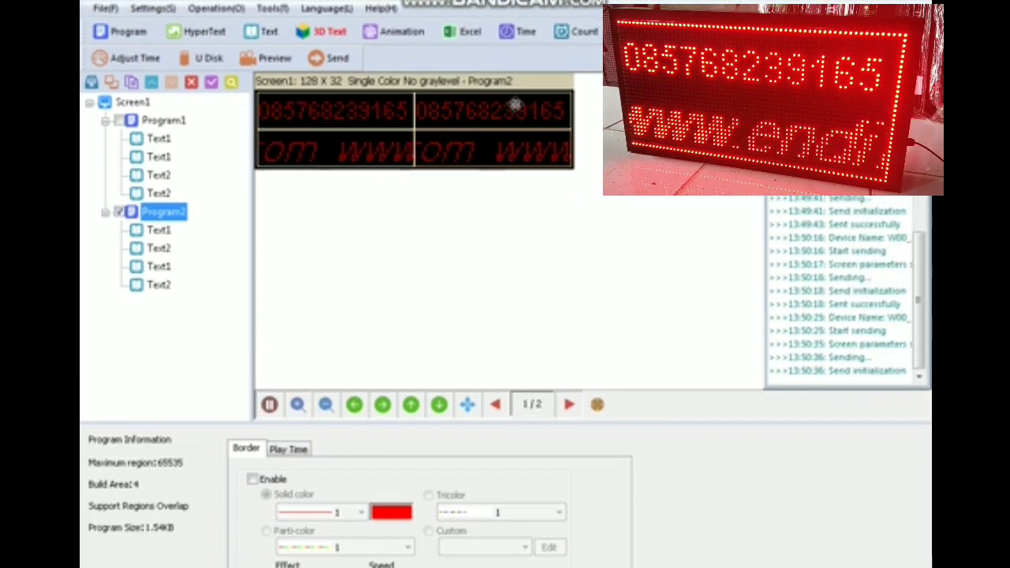
- Give both Text1 phone-number regions in Program2 single effects with Random enabled
click(167, 232)
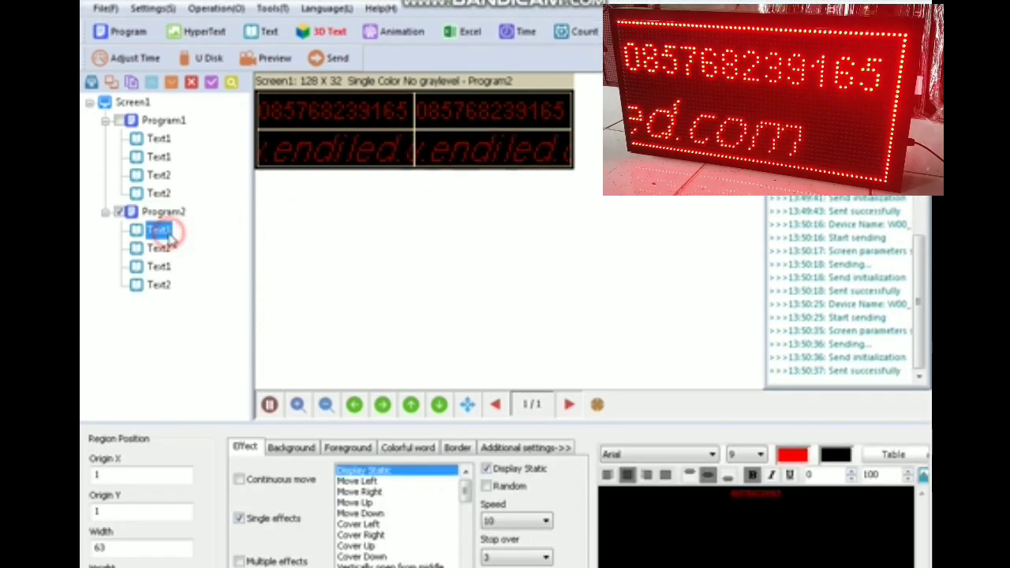
click(158, 266)
click(158, 284)
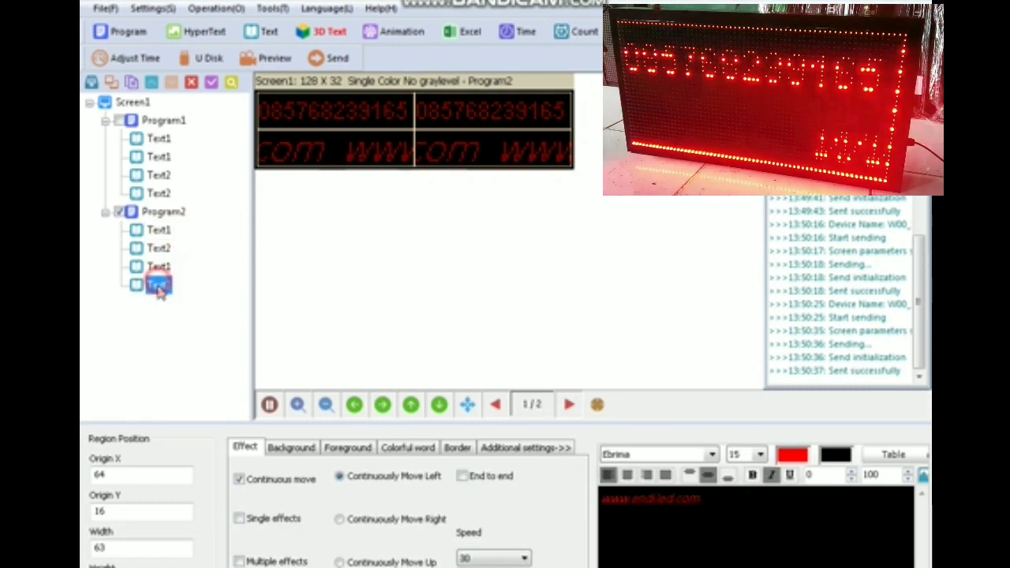
click(158, 230)
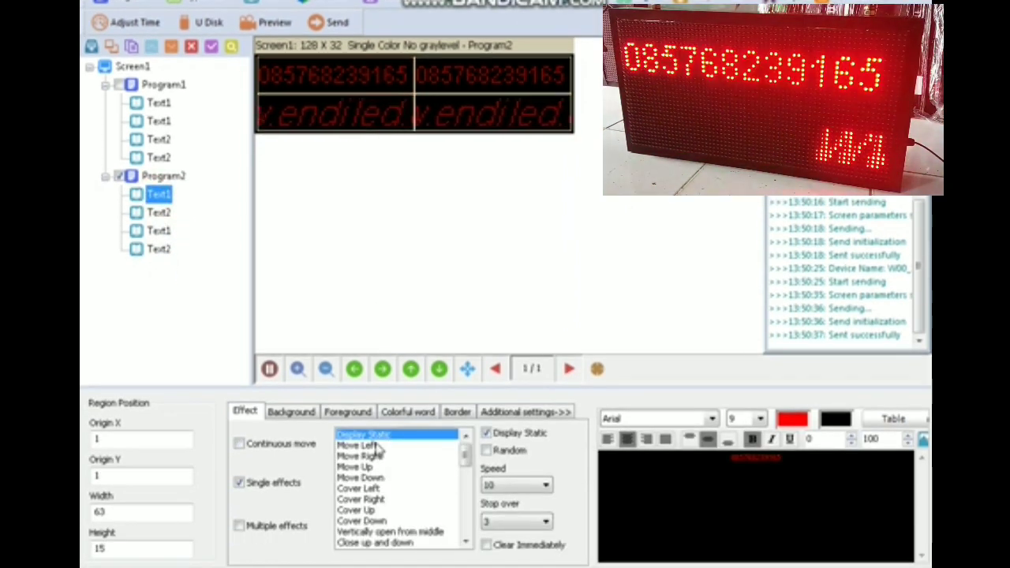
click(377, 480)
click(381, 478)
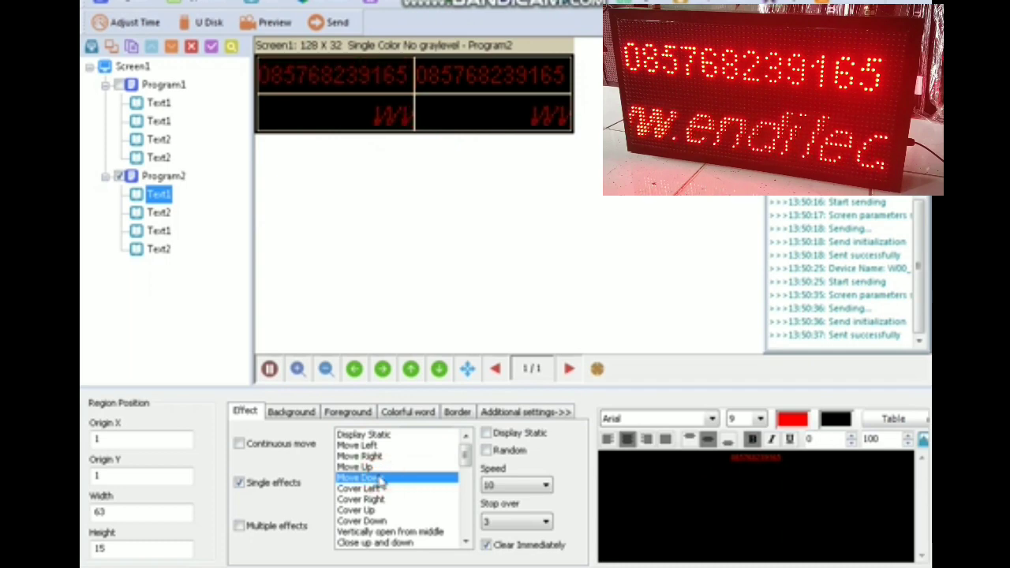
click(487, 449)
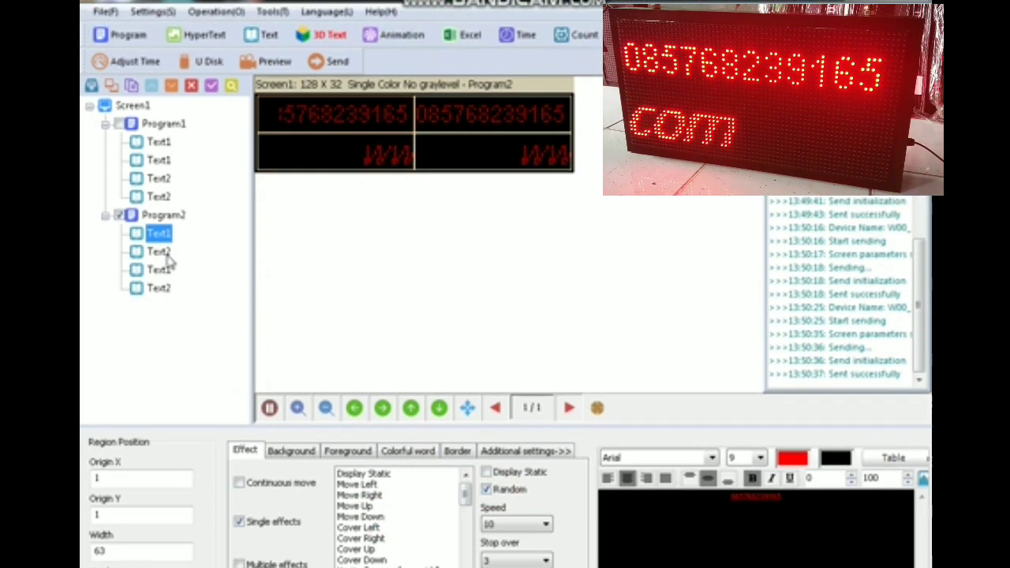
click(157, 211)
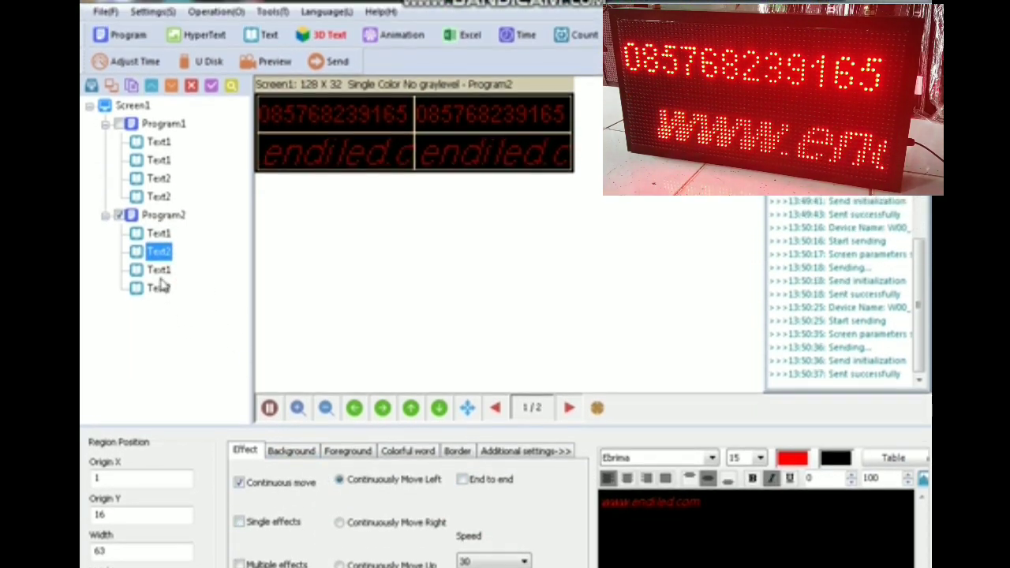
click(159, 269)
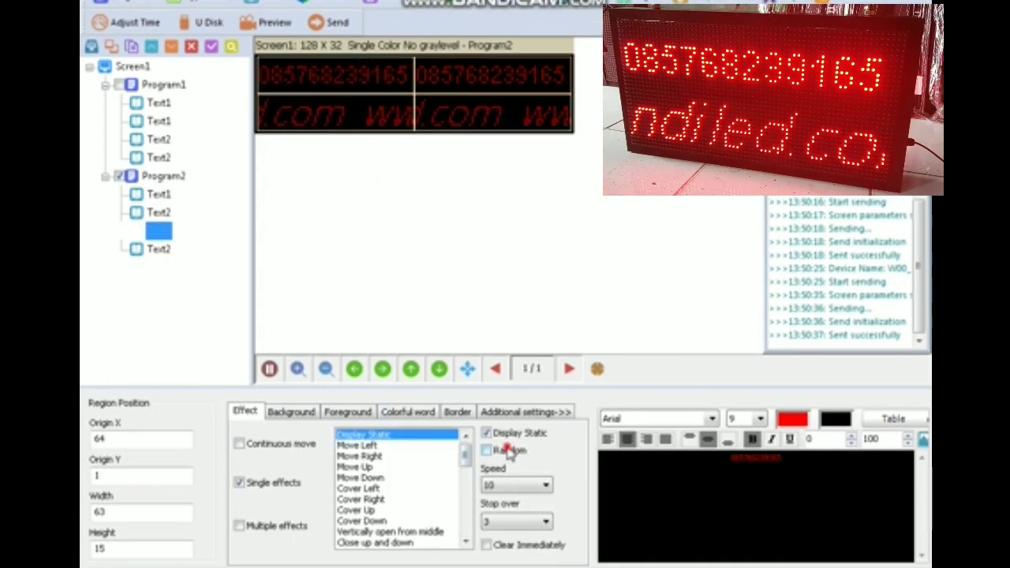
click(505, 490)
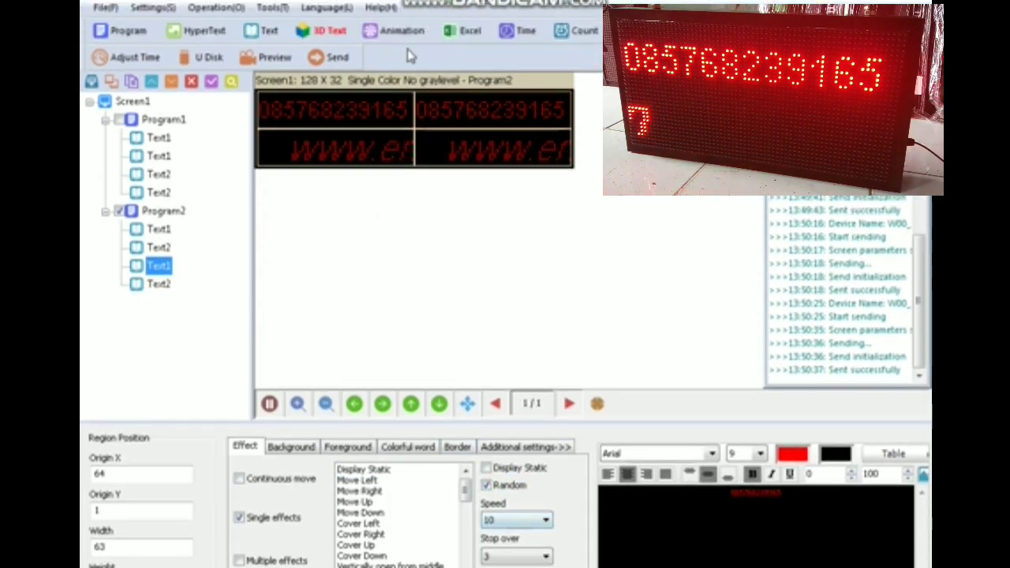
- Send Program2 to the sign, then tick Program1 and send both programs together
click(337, 58)
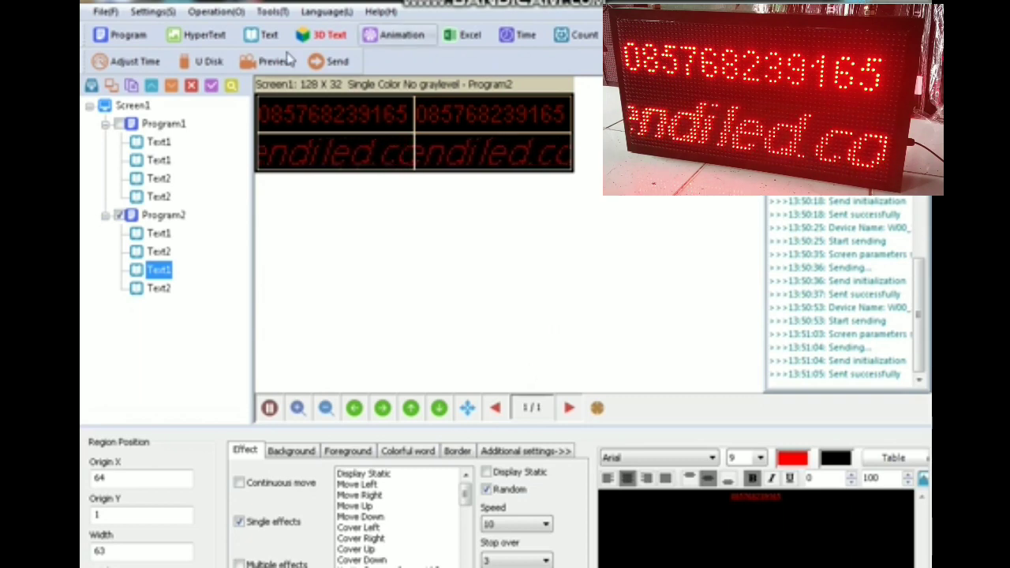
click(119, 124)
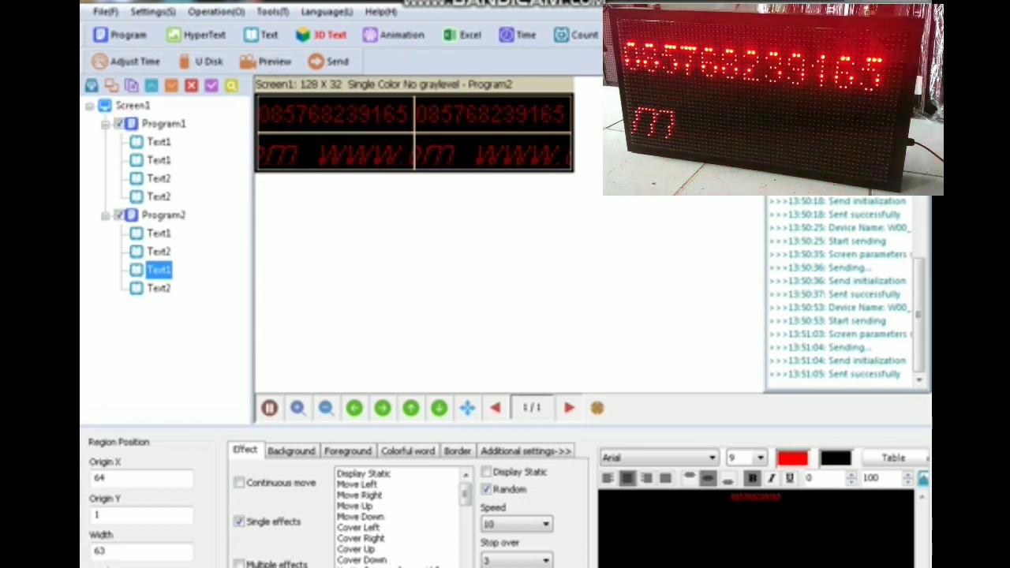
click(337, 61)
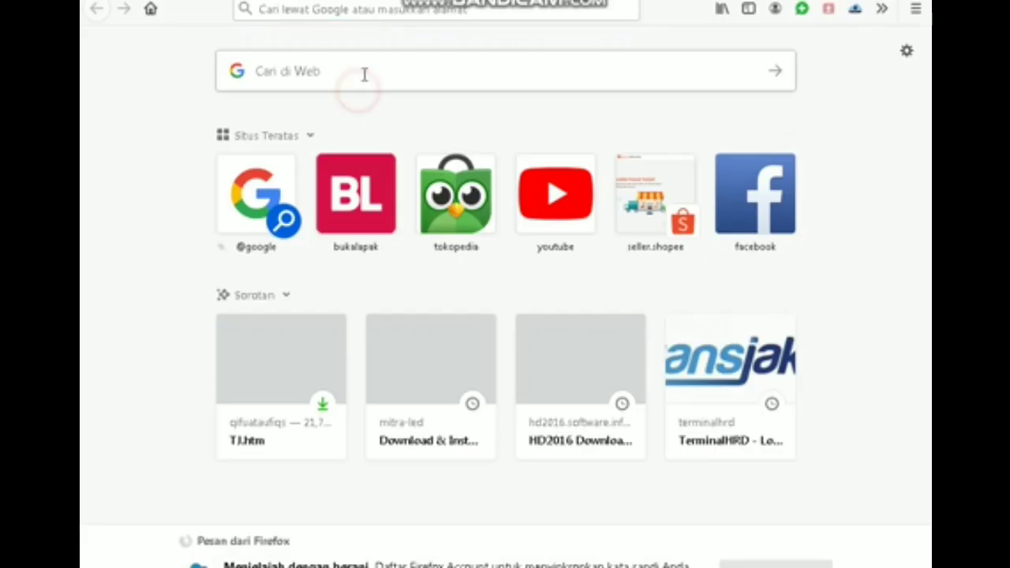
- Run a Google search for endiled.com from Firefox's new tab
click(363, 71)
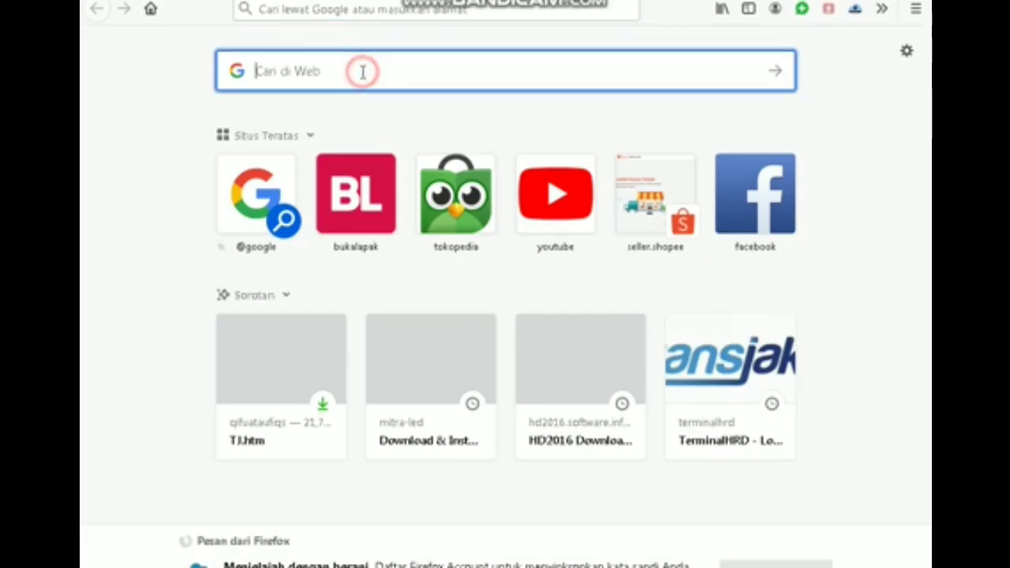
text(endiled.com)
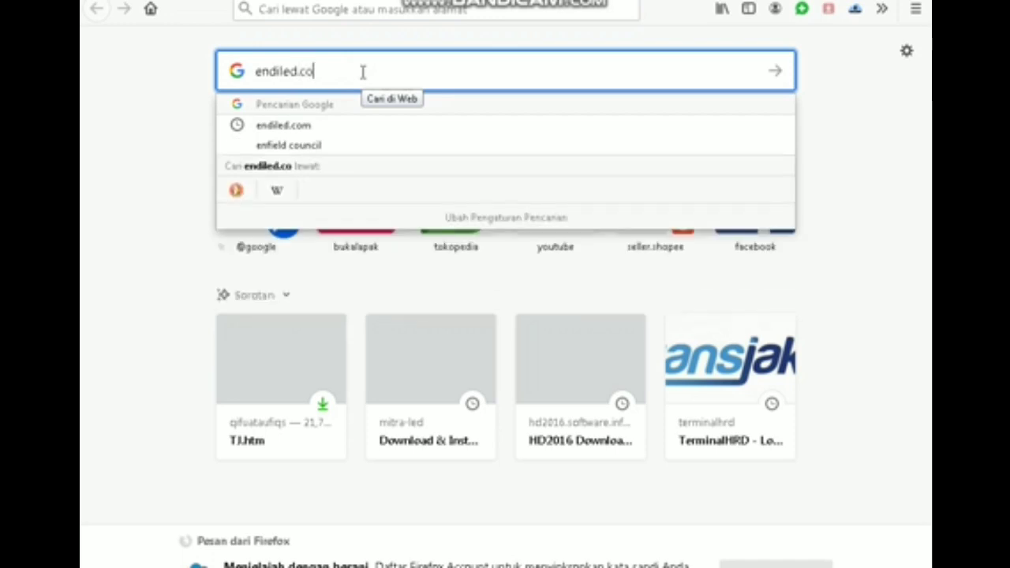
key(Return)
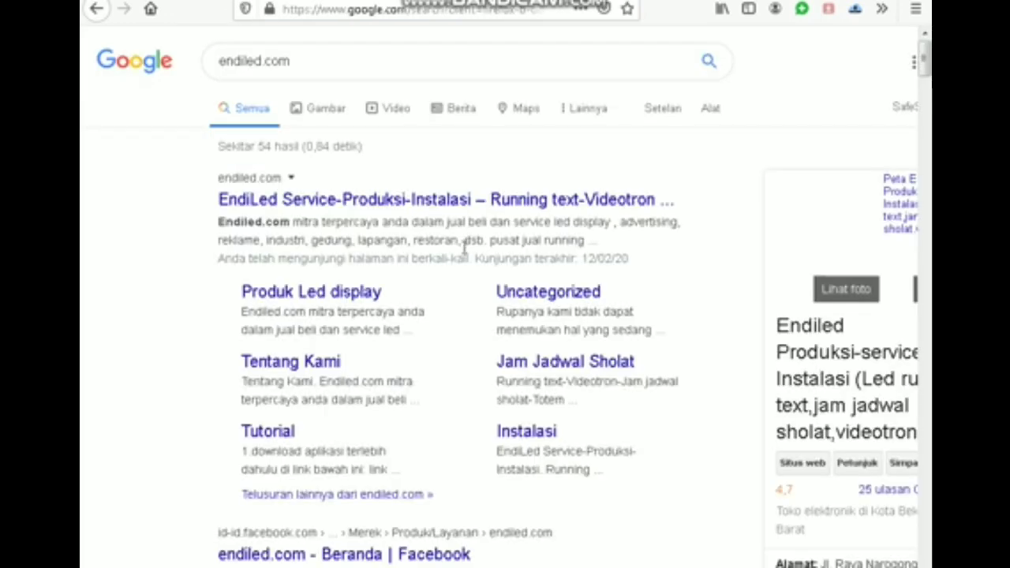
- Scroll down through the endiled.com results and back up to the EndiLed listing
scroll(422, 298, down, 3)
scroll(466, 324, down, 4)
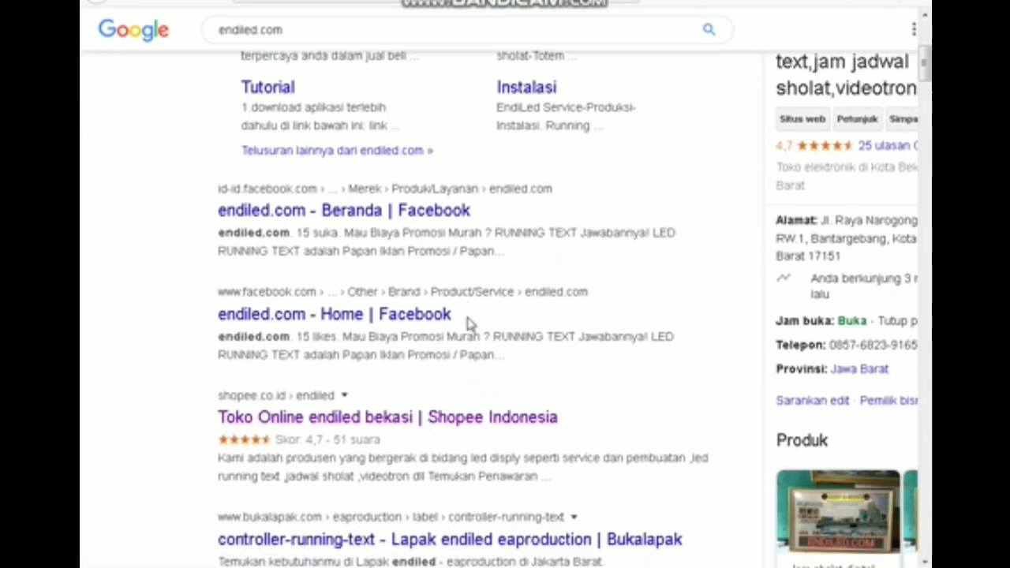
scroll(473, 338, down, 2)
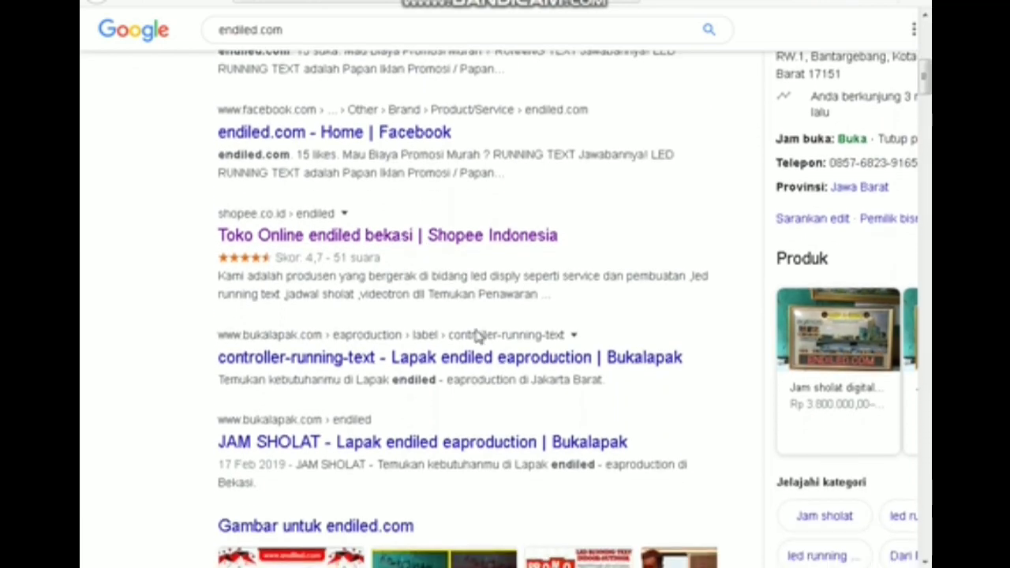
scroll(363, 316, down, 1)
scroll(320, 294, down, 1)
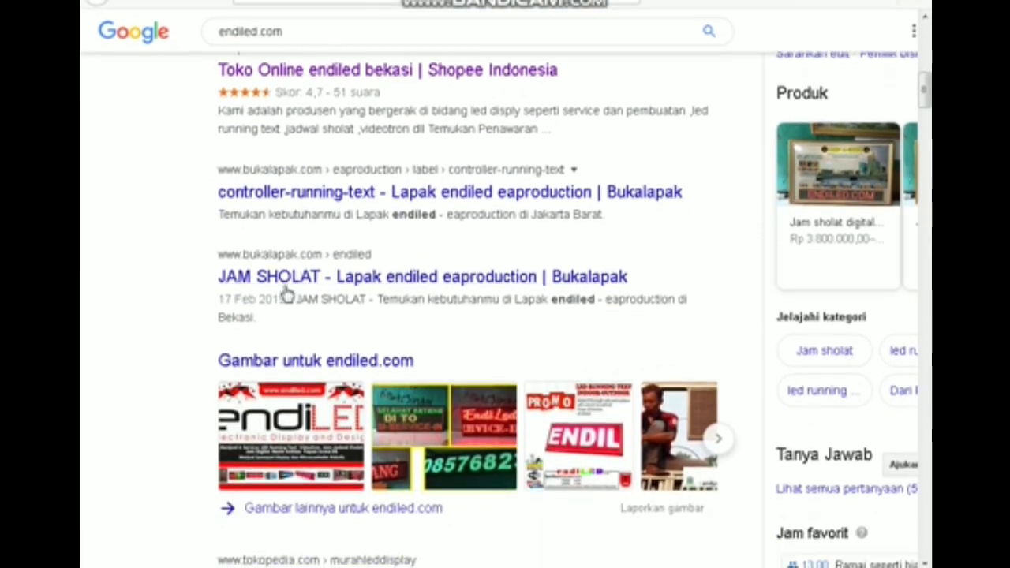
scroll(471, 350, down, 3)
scroll(519, 470, down, 2)
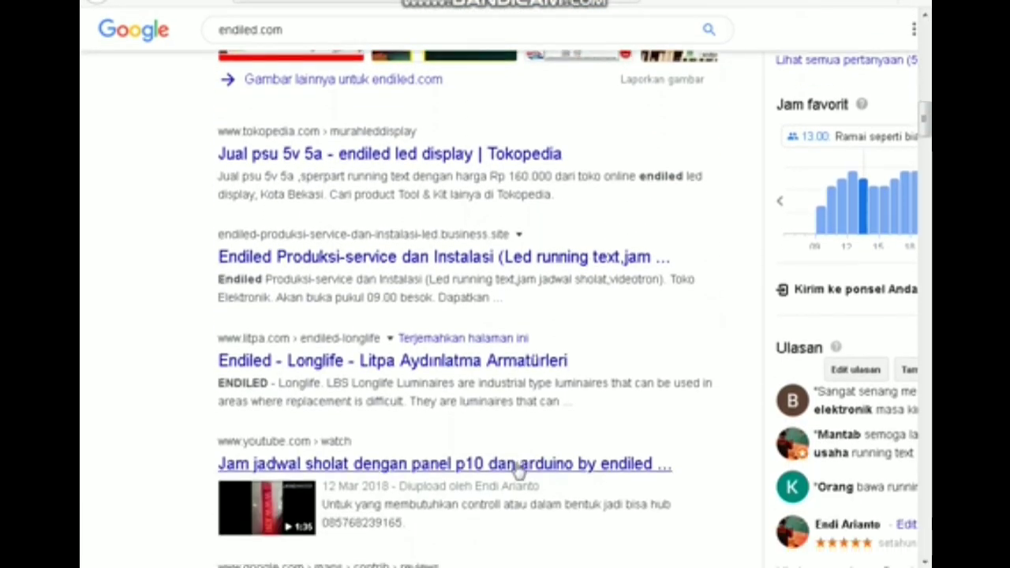
scroll(782, 292, up, 7)
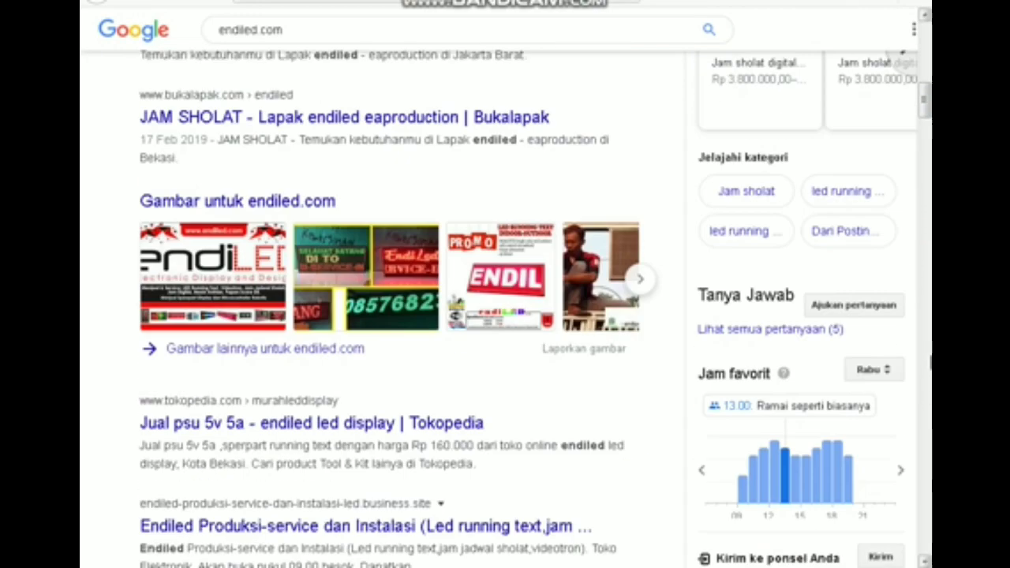
scroll(510, 162, up, 6)
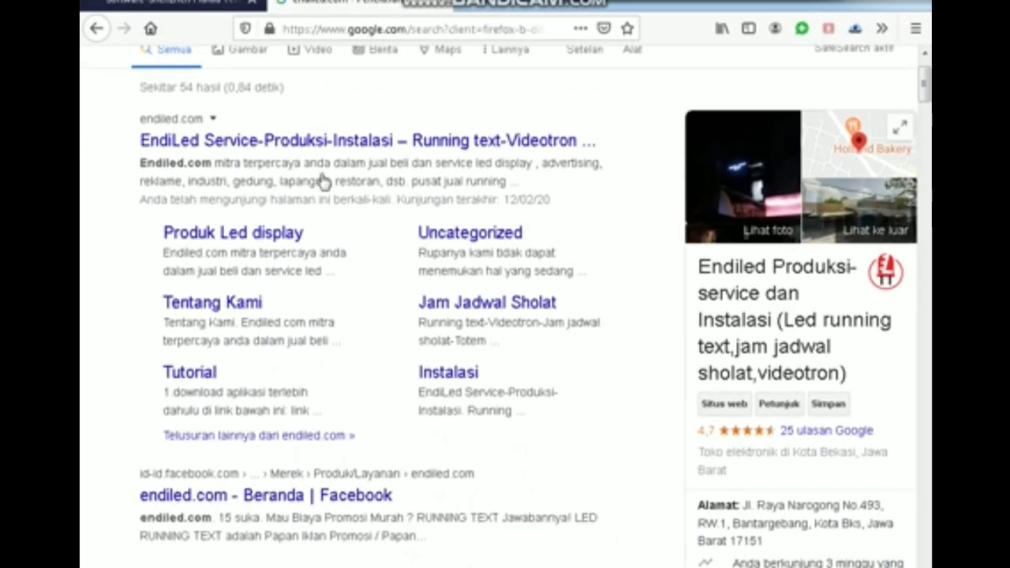